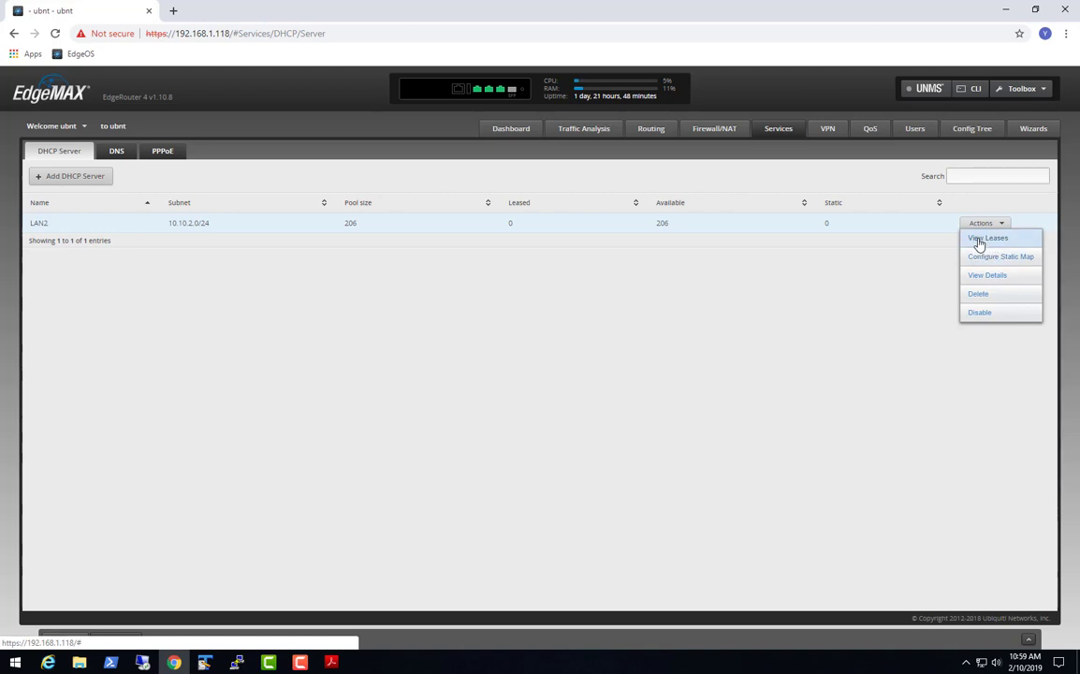
Step: Review the leases, static MAC/IP mappings and details of the LAN2 DHCP server
{"action": "left_click", "coordinate": [979, 241]}
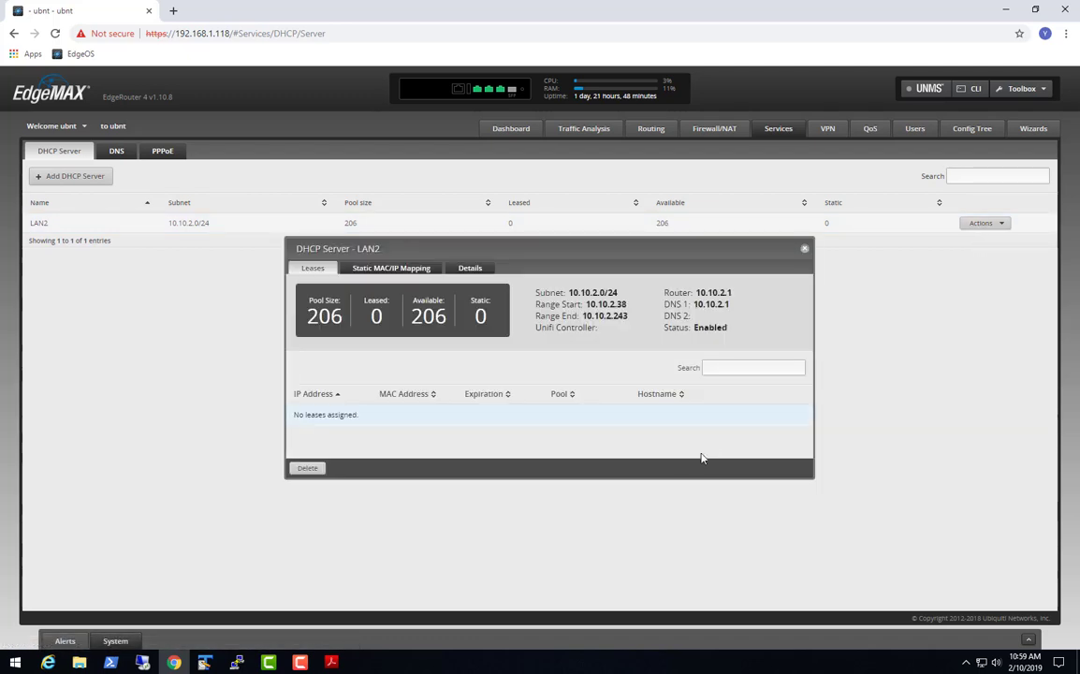
{"action": "left_click", "coordinate": [377, 270]}
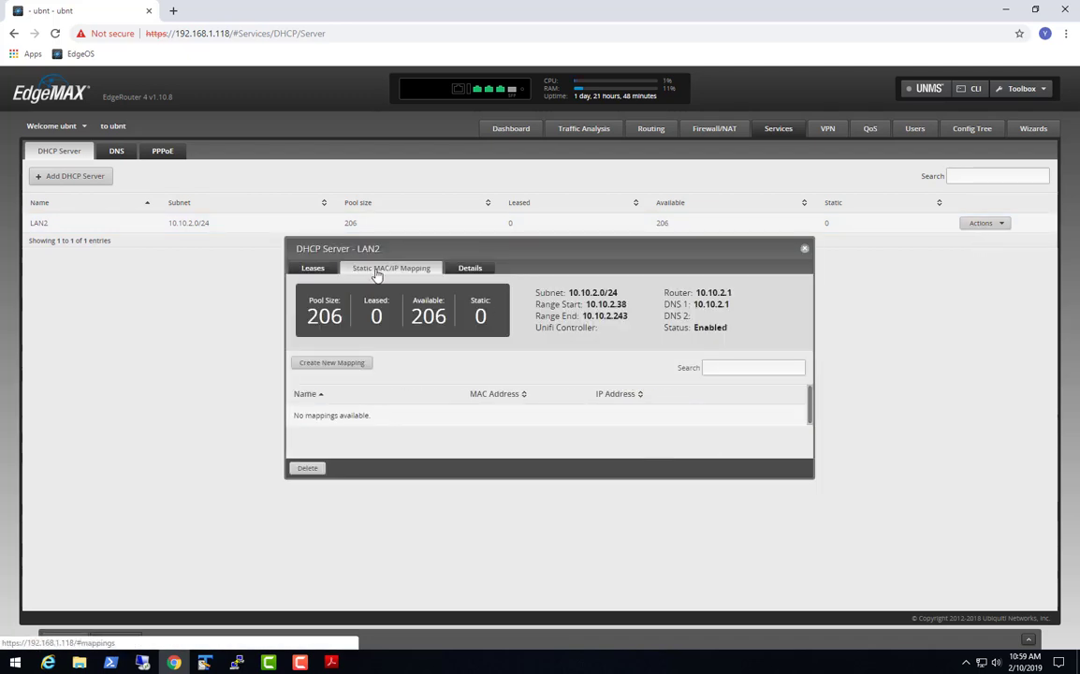
{"action": "left_click", "coordinate": [470, 268]}
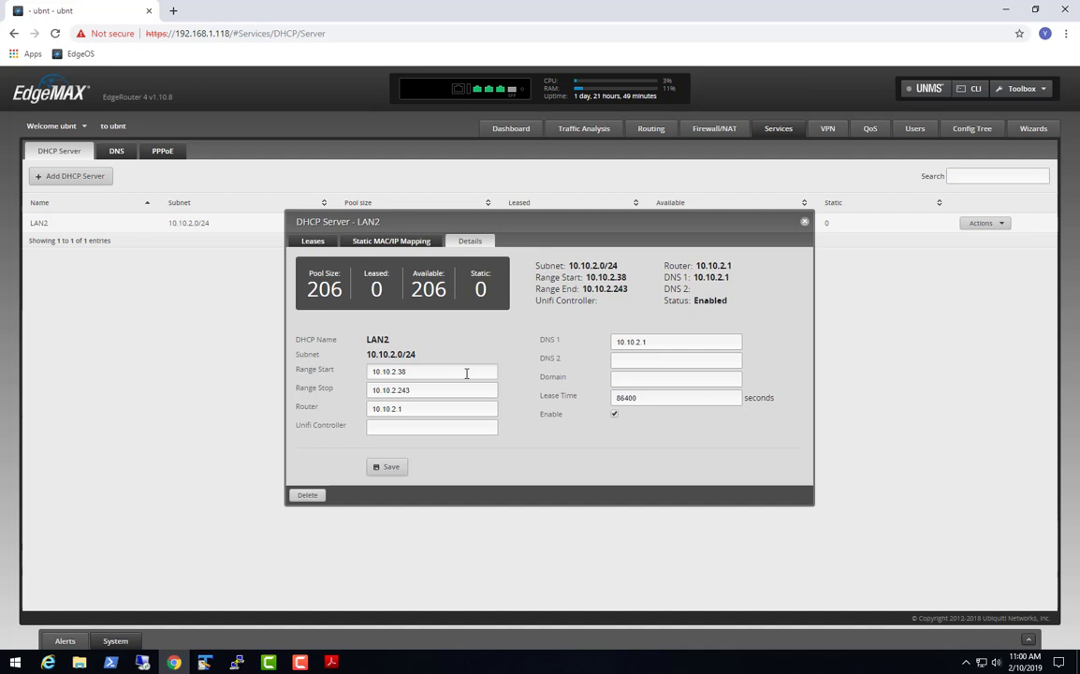
Step: Set the LAN2 DHCP server's range start to 10.10.2.25 and range stop to 10.10.2.50, and save the details
{"action": "left_click", "coordinate": [464, 373]}
{"action": "key", "text": "BackSpace"}
{"action": "key", "text": "BackSpace"}
{"action": "type", "text": "25"}
{"action": "left_click", "coordinate": [429, 392]}
{"action": "key", "text": "BackSpace"}
{"action": "key", "text": "BackSpace"}
{"action": "type", "text": ".50"}
{"action": "left_click", "coordinate": [392, 467]}
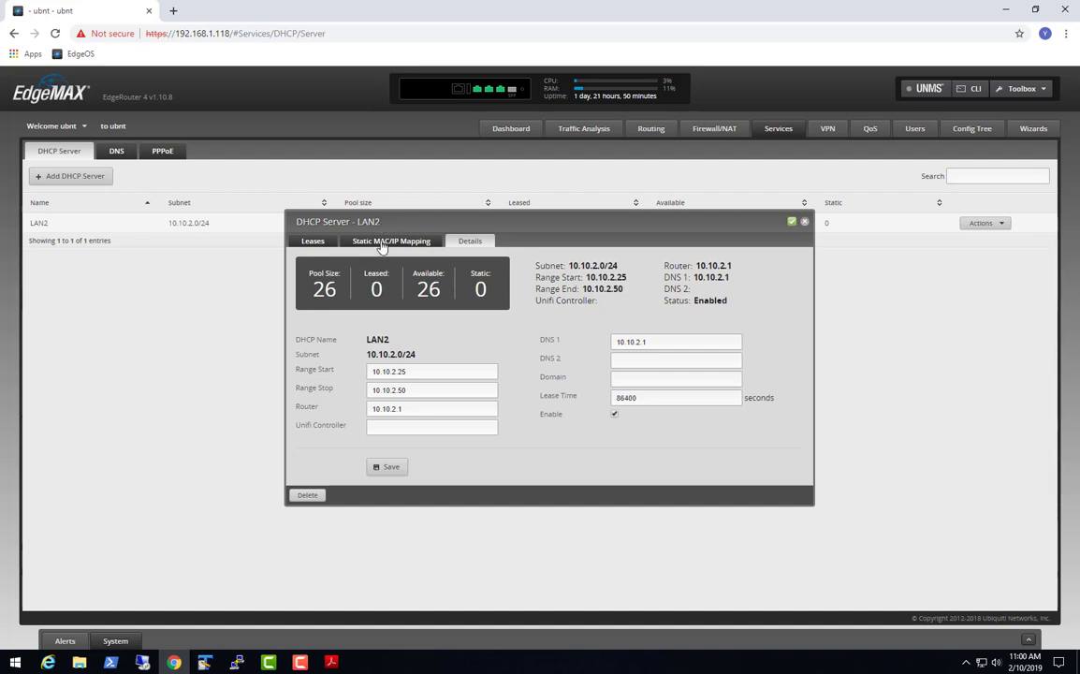
Step: Start a new static MAC/IP mapping for LAN2 with the ID Win10-TST2
{"action": "left_click", "coordinate": [388, 241]}
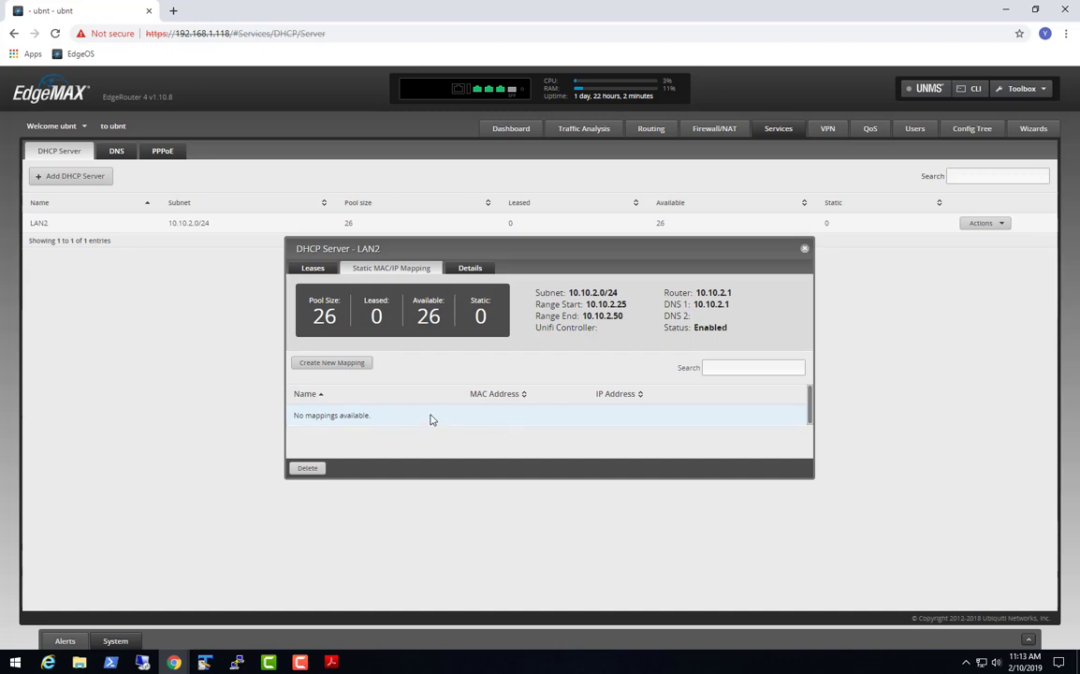
{"action": "left_click", "coordinate": [335, 366]}
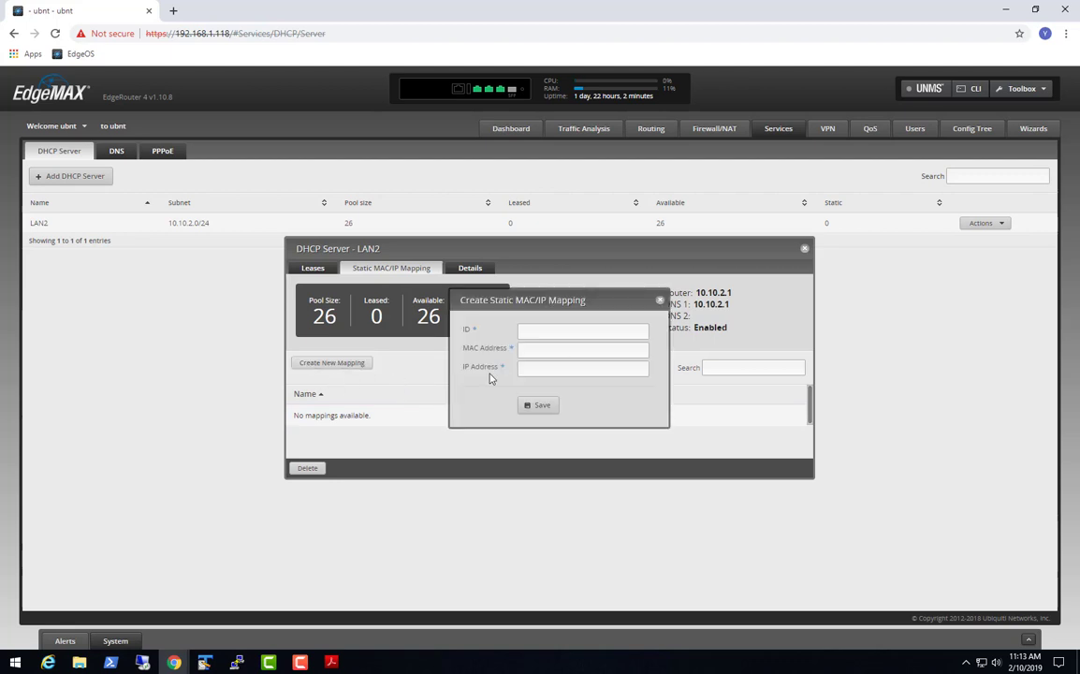
{"action": "left_click", "coordinate": [541, 332]}
{"action": "type", "text": "Win10"}
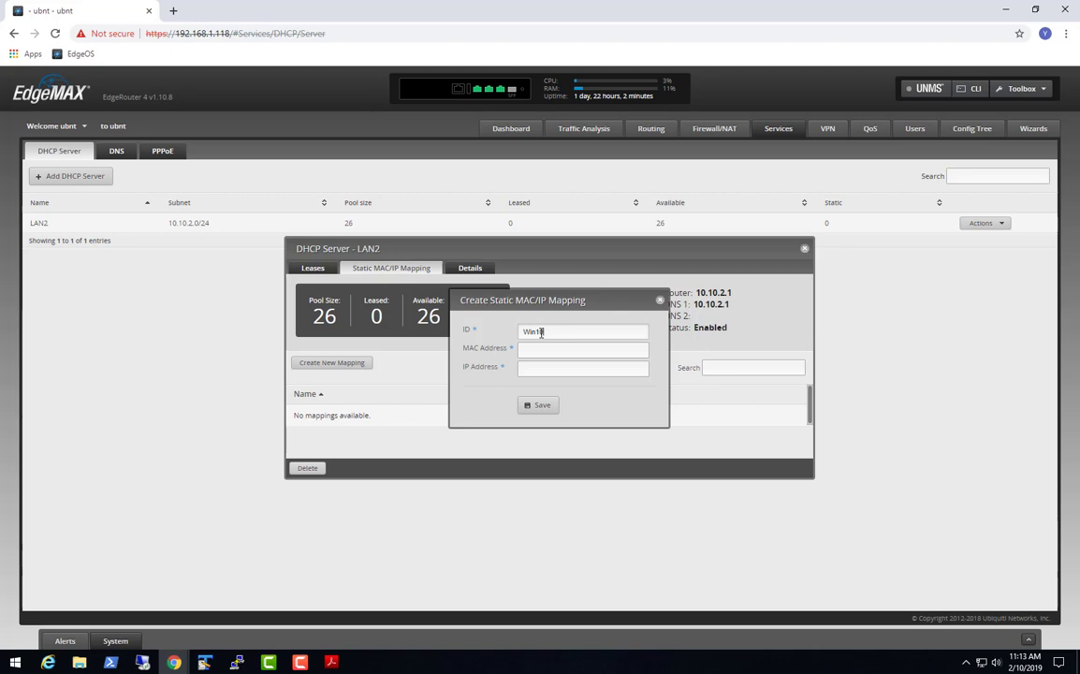
{"action": "type", "text": "-TST2"}
Step: Enter 00:23:24:46:BF:8D as the MAC address of the new static mapping
{"action": "left_click", "coordinate": [538, 349]}
{"action": "type", "text": "00"}
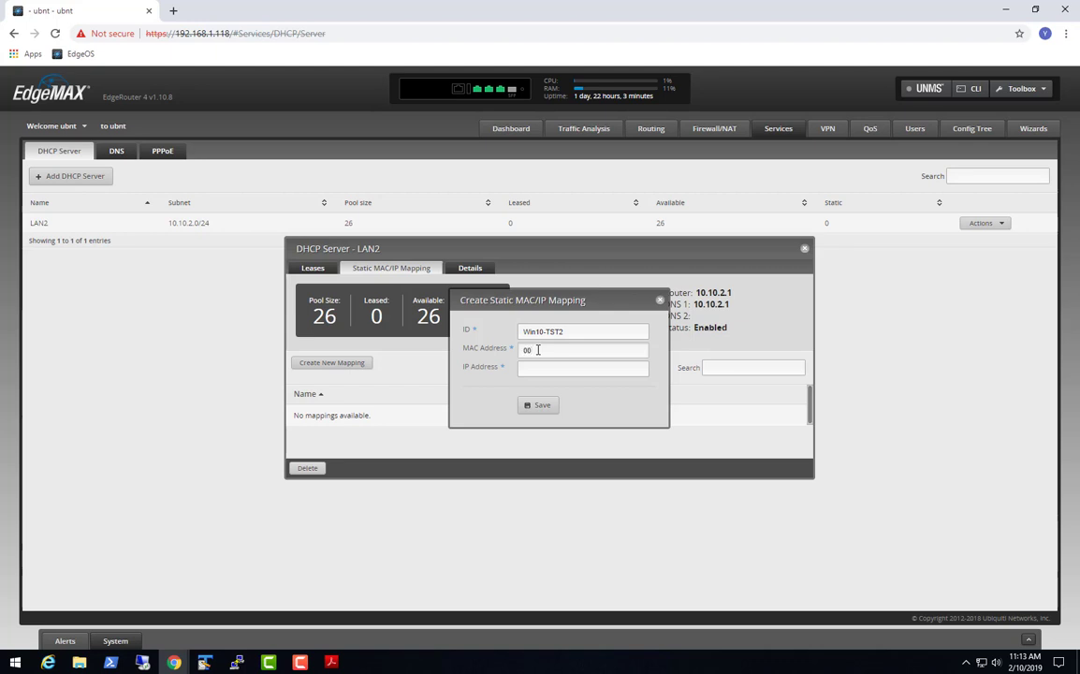
{"action": "type", "text": ":2"}
{"action": "type", "text": ":24:46:BF:8D"}
{"action": "left_click", "coordinate": [535, 368]}
{"action": "left_click", "coordinate": [574, 351]}
{"action": "key", "text": "BackSpace"}
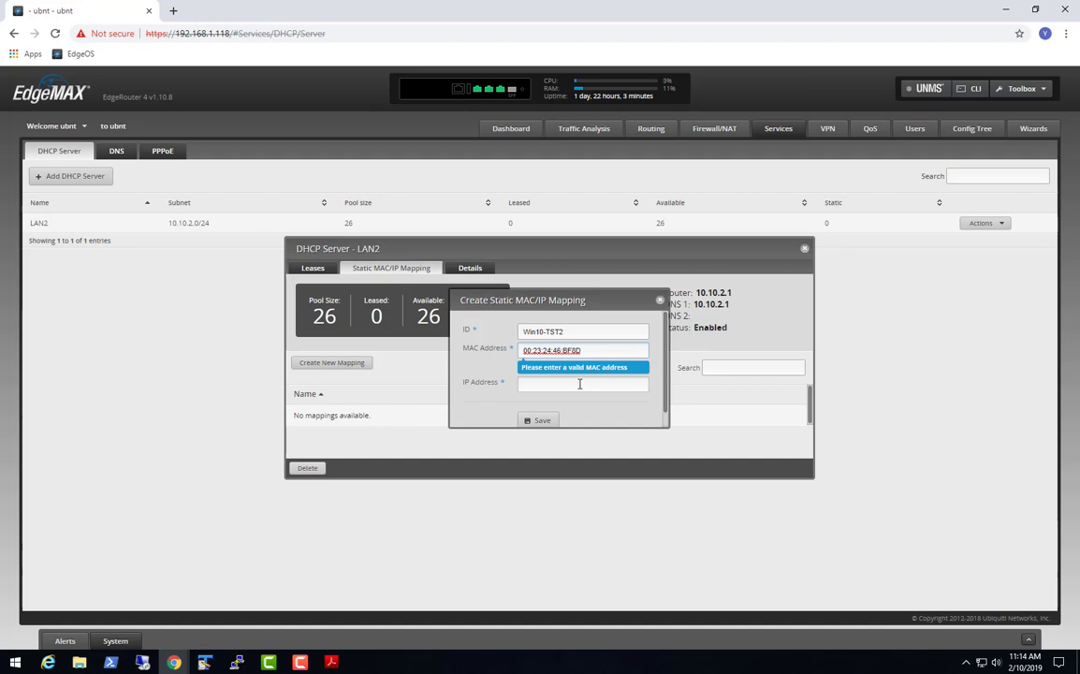
Step: Assign the IP address 10.10.2.28 to the Win10-TST2 mapping and save it
{"action": "left_click", "coordinate": [579, 383]}
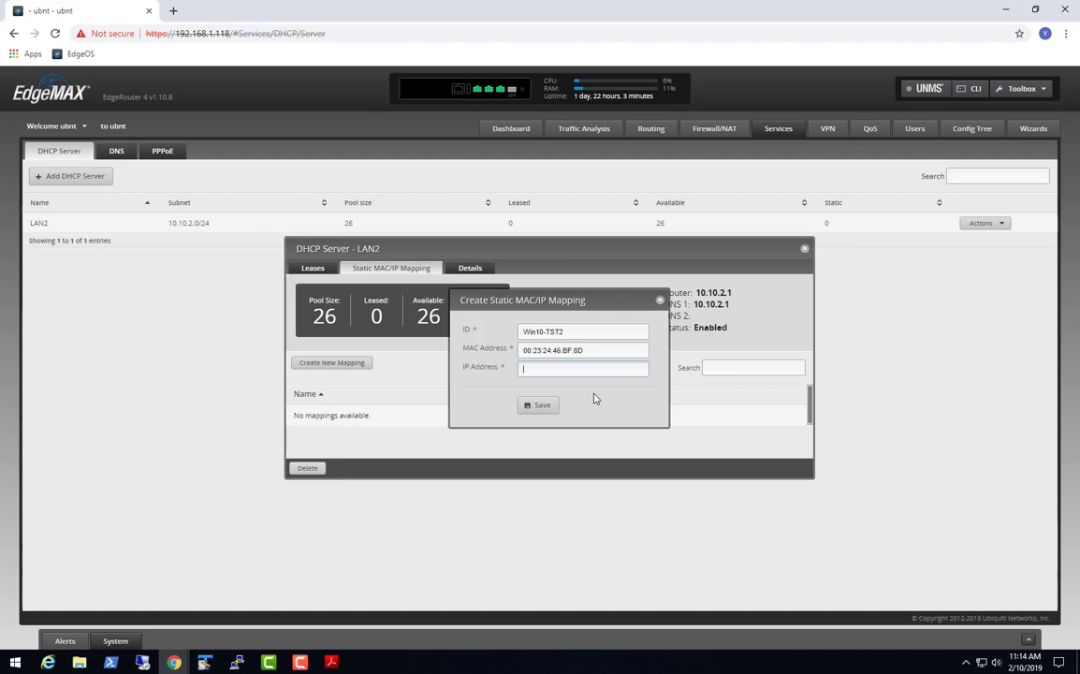
{"action": "type", "text": "10.10."}
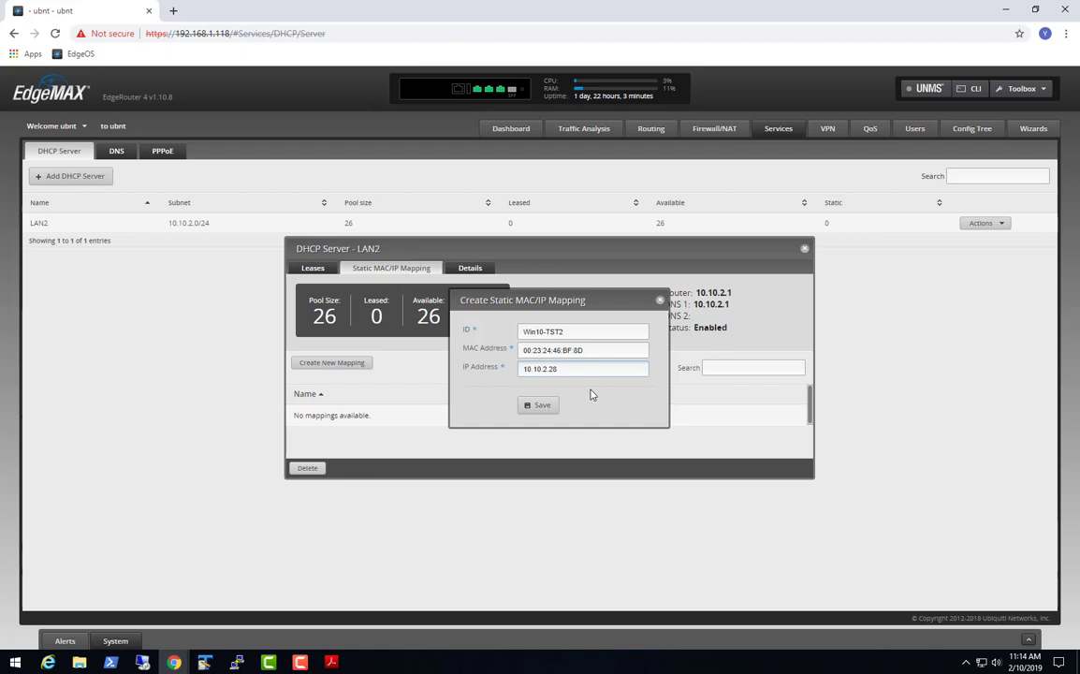
{"action": "left_click", "coordinate": [537, 407]}
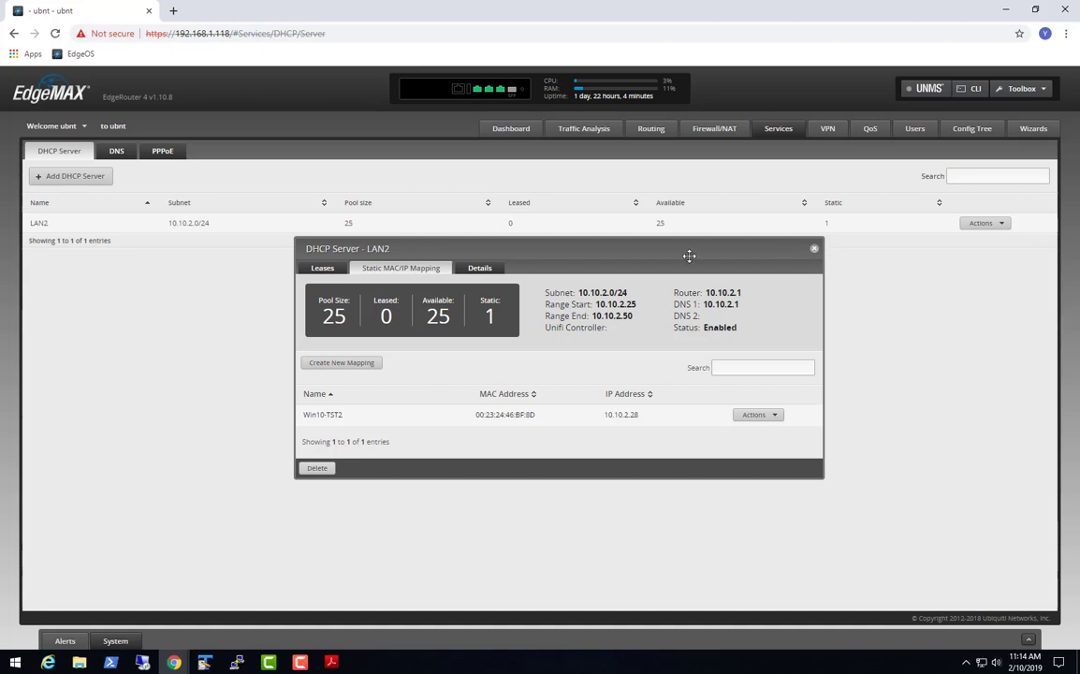
Step: Check the LAN2 server's details and leases again, and close its settings dialog
{"action": "left_click", "coordinate": [479, 268]}
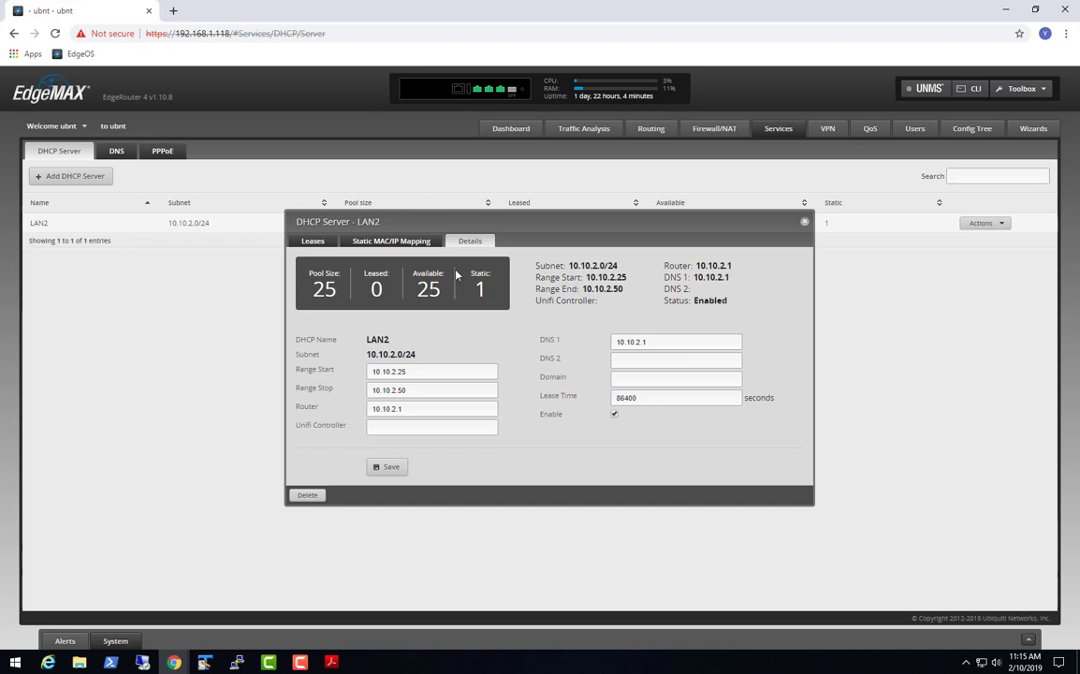
{"action": "left_click", "coordinate": [302, 242]}
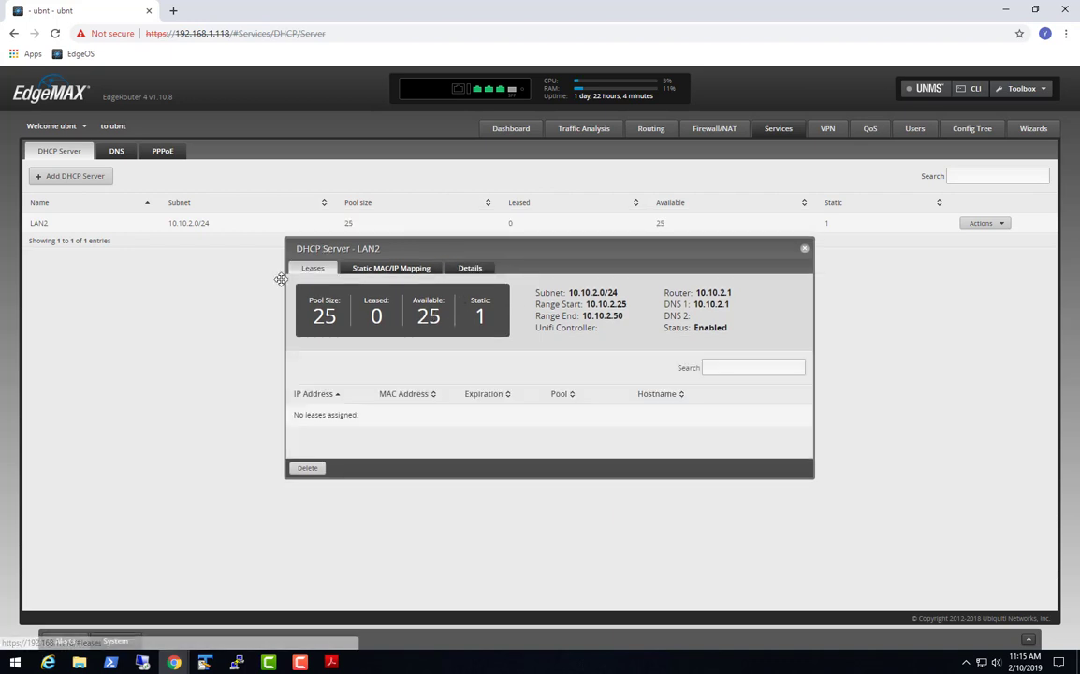
{"action": "left_click", "coordinate": [805, 250]}
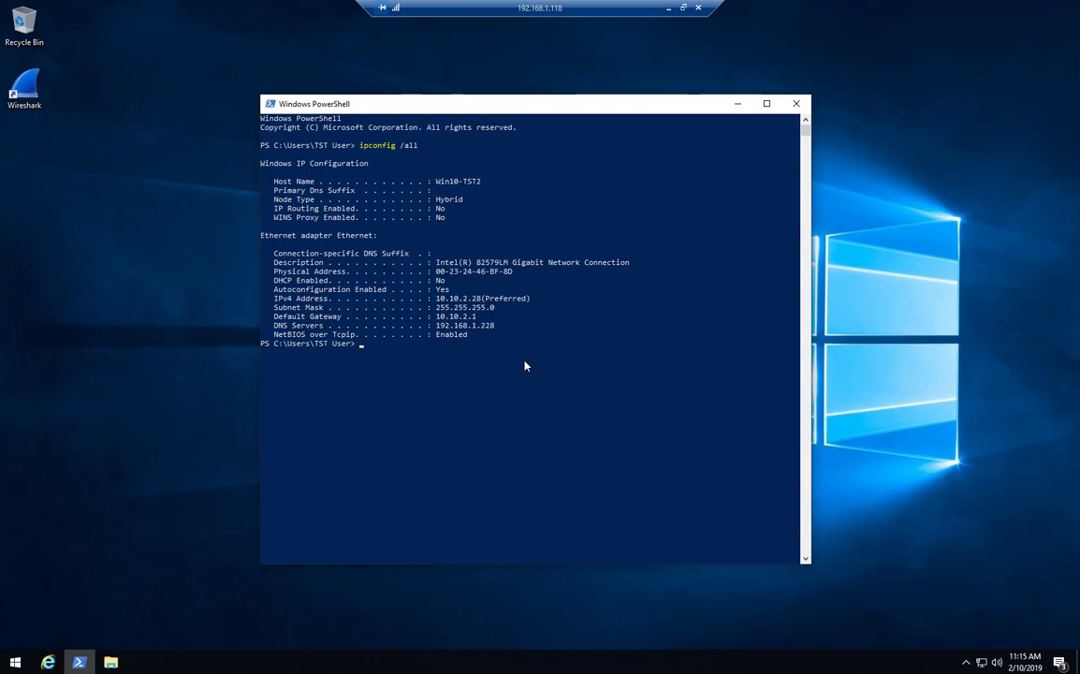
Step: In PowerShell on the remote Win10-TST2 computer, run nslookup 8.8.8.8
{"action": "type", "text": "nslookup 8.8.8.8"}
{"action": "key", "text": "Return"}
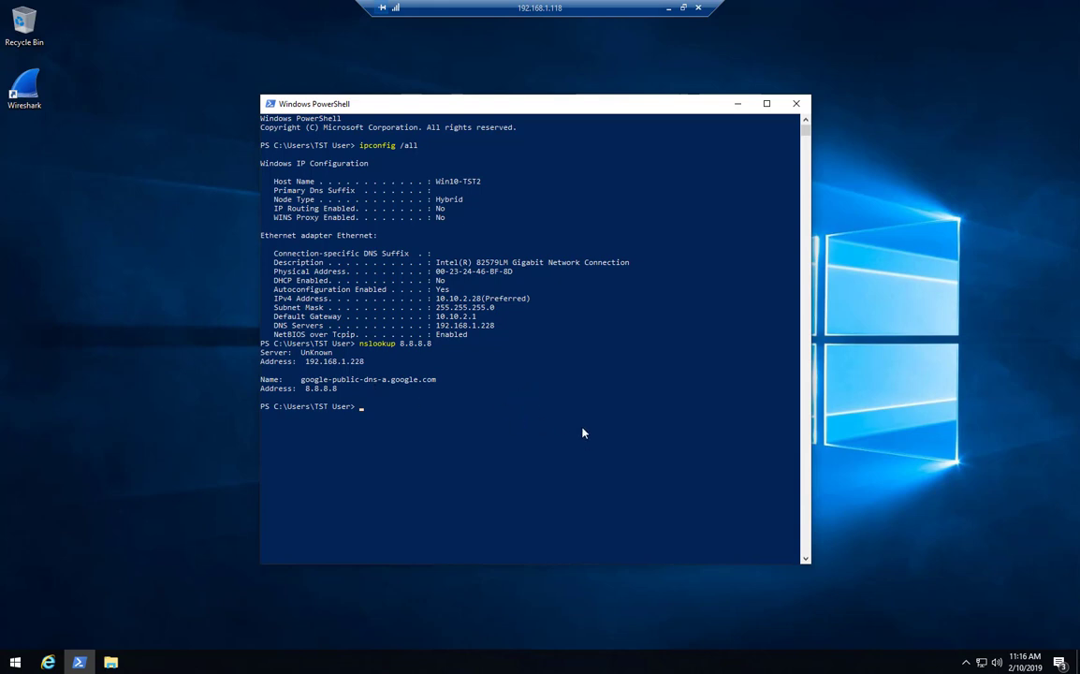
Step: Open the Internet Protocol Version 4 (TCP/IPv4) properties of the remote computer's Ethernet adapter
{"action": "right_click", "coordinate": [982, 661]}
{"action": "left_click", "coordinate": [952, 648]}
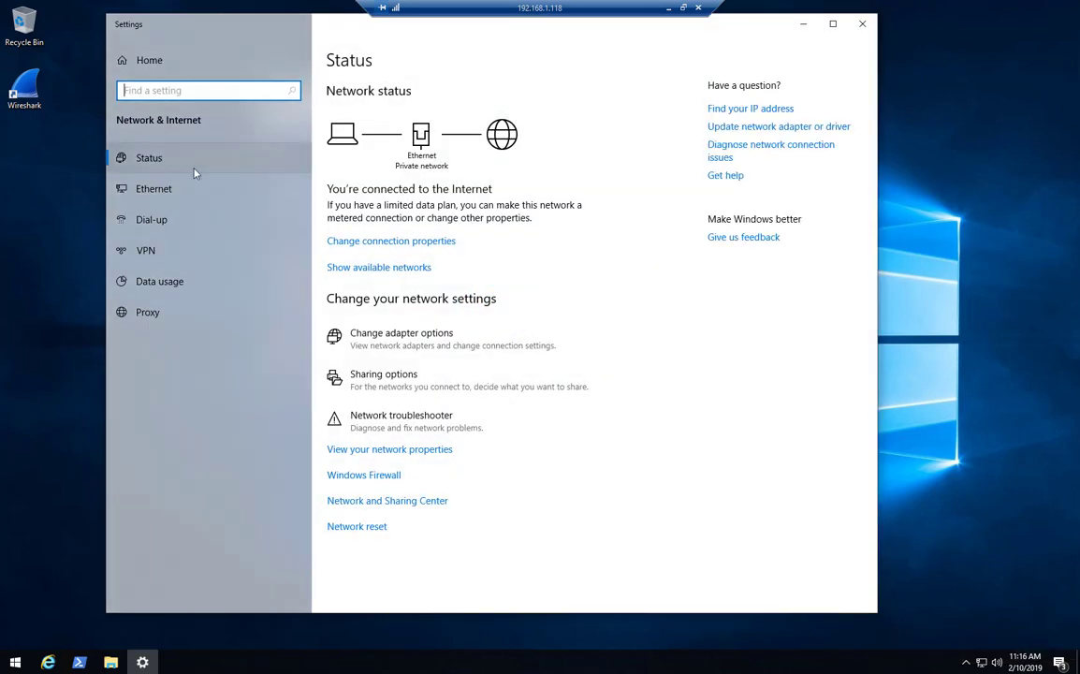
{"action": "left_click", "coordinate": [145, 190]}
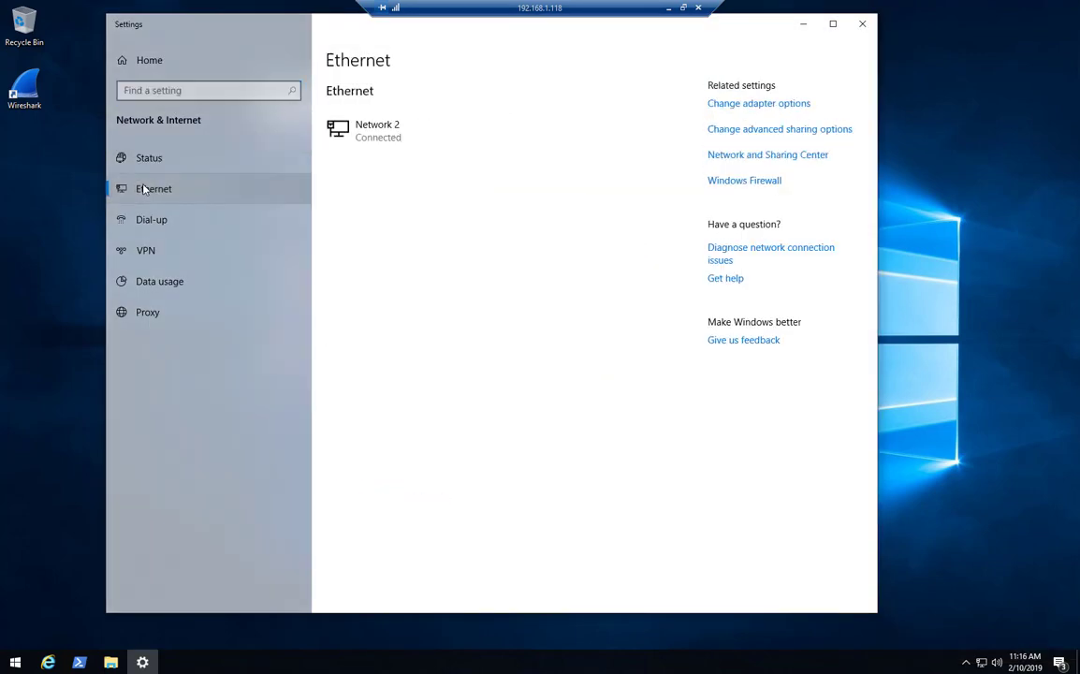
{"action": "left_click", "coordinate": [733, 105]}
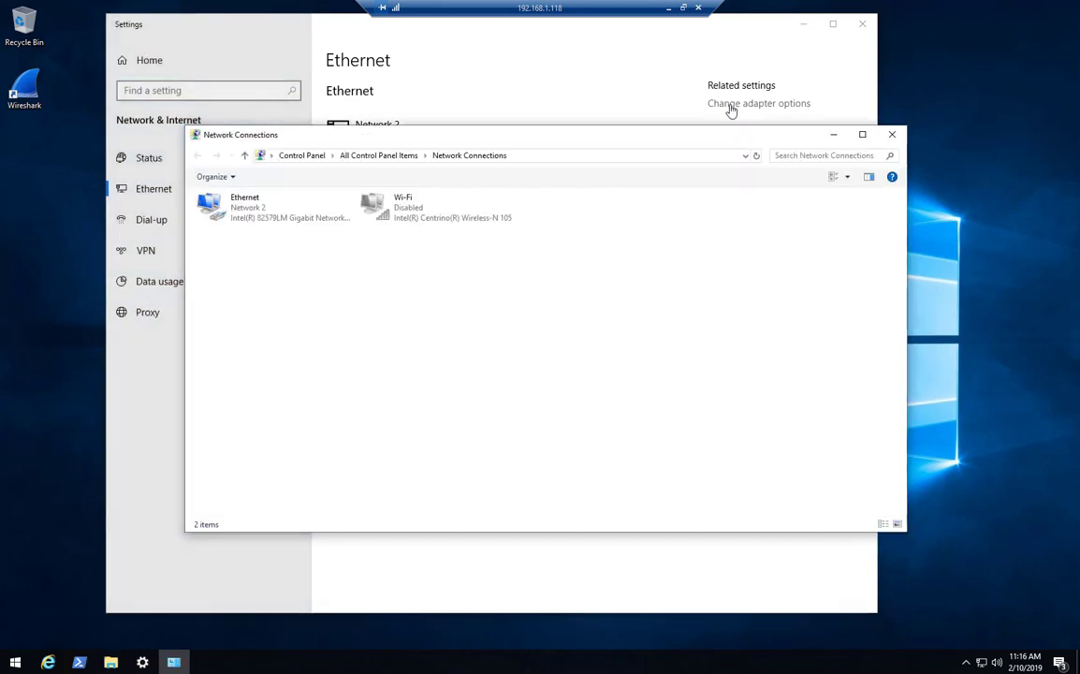
{"action": "right_click", "coordinate": [211, 201]}
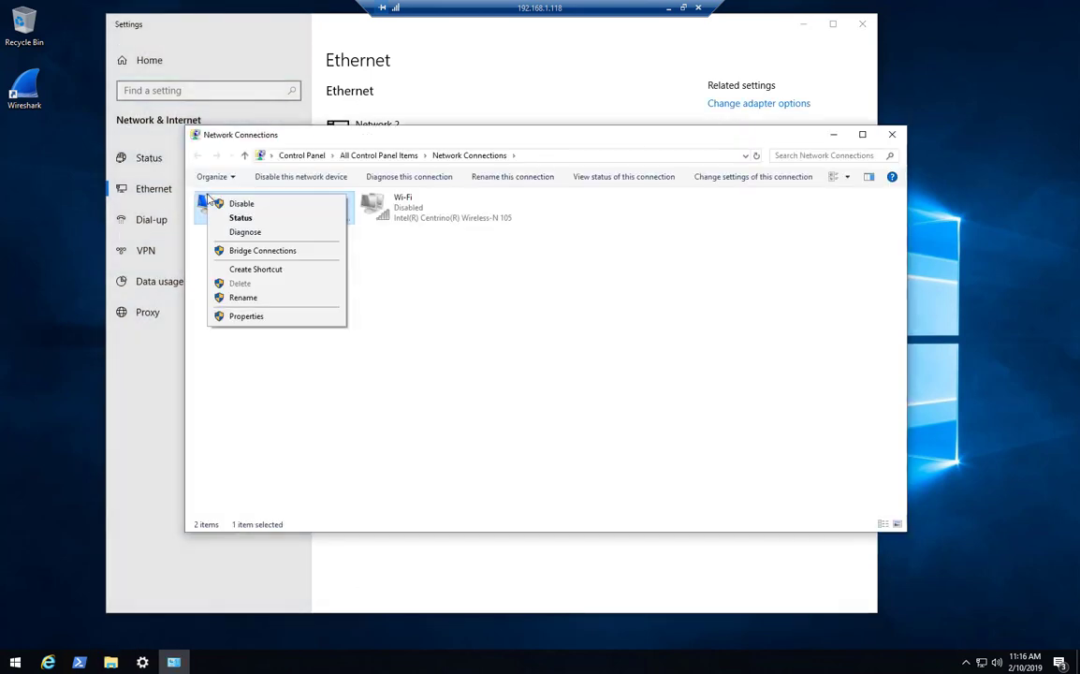
{"action": "left_click", "coordinate": [261, 319]}
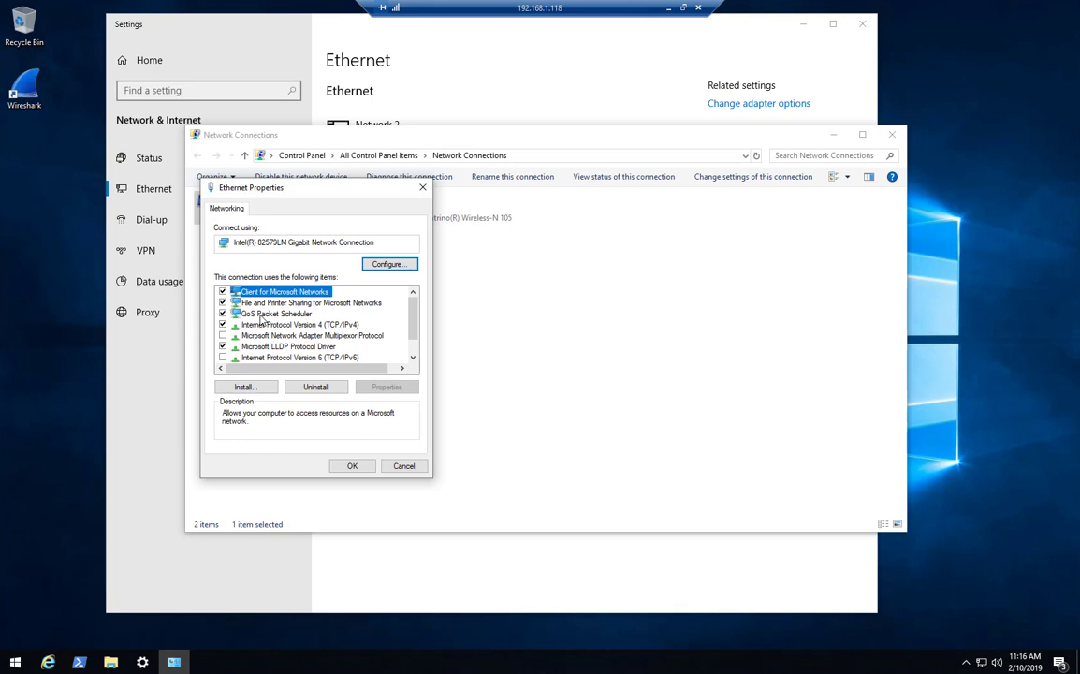
{"action": "left_click", "coordinate": [281, 324]}
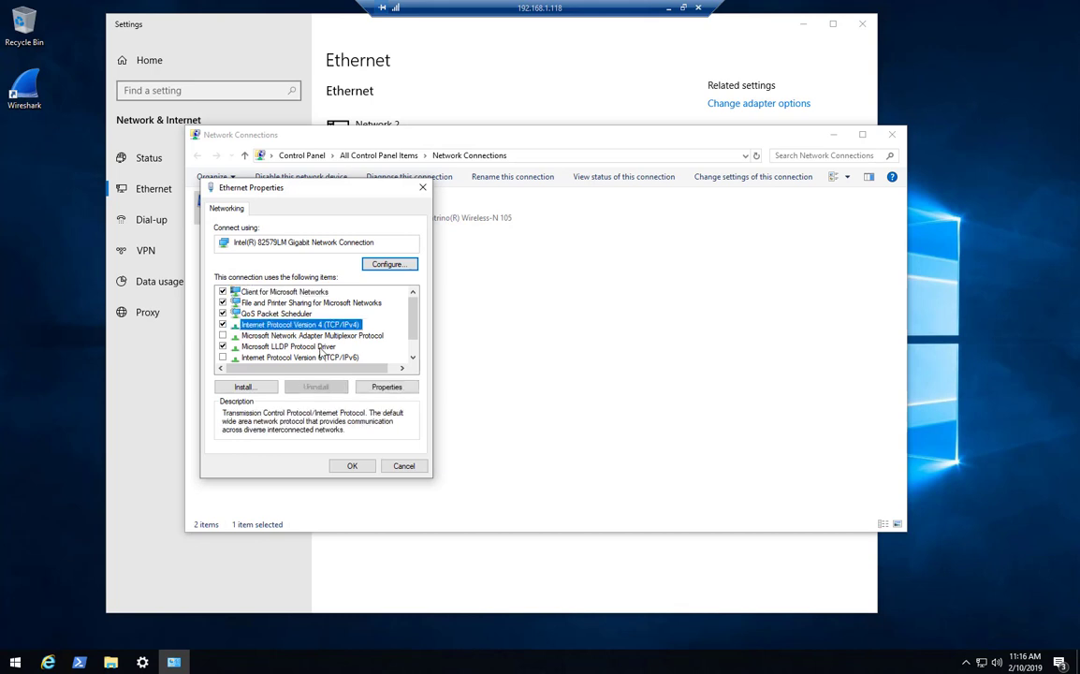
{"action": "left_click", "coordinate": [368, 387]}
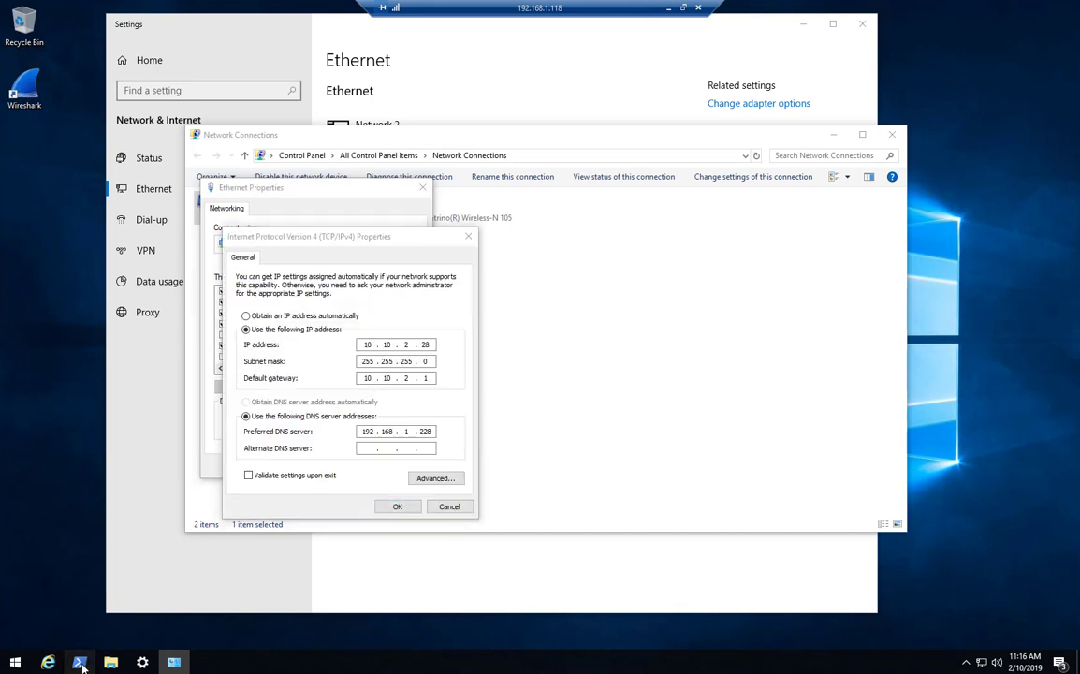
Step: Set the Ethernet adapter to obtain its IP and DNS server addresses automatically, apply it and close the network windows
{"action": "left_click", "coordinate": [79, 661]}
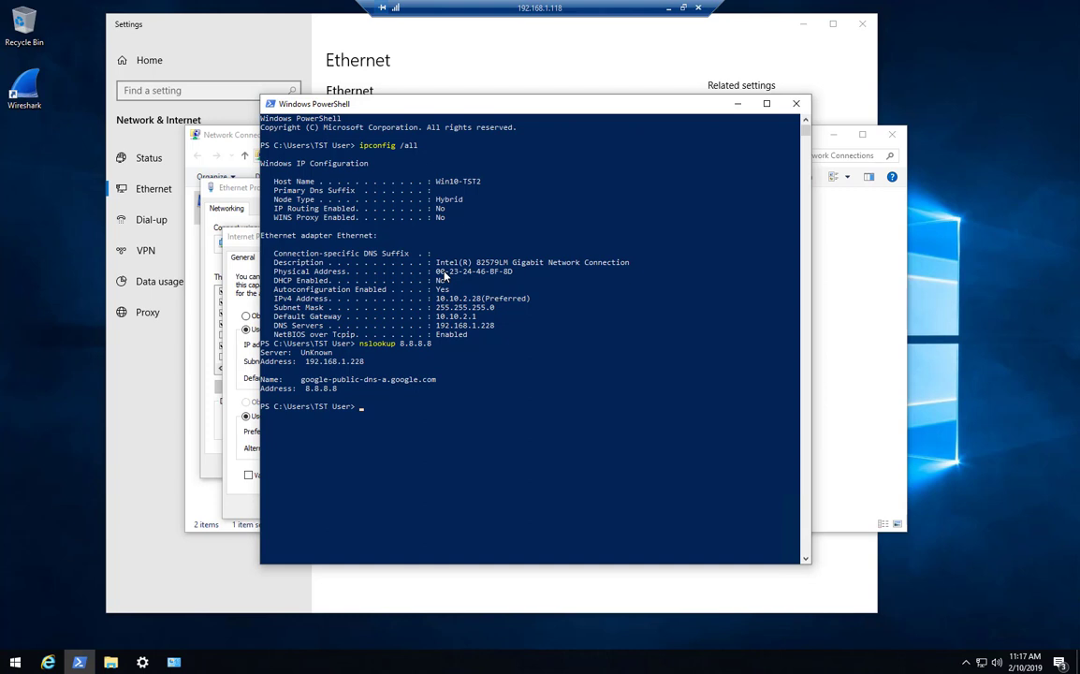
{"action": "left_click", "coordinate": [737, 104]}
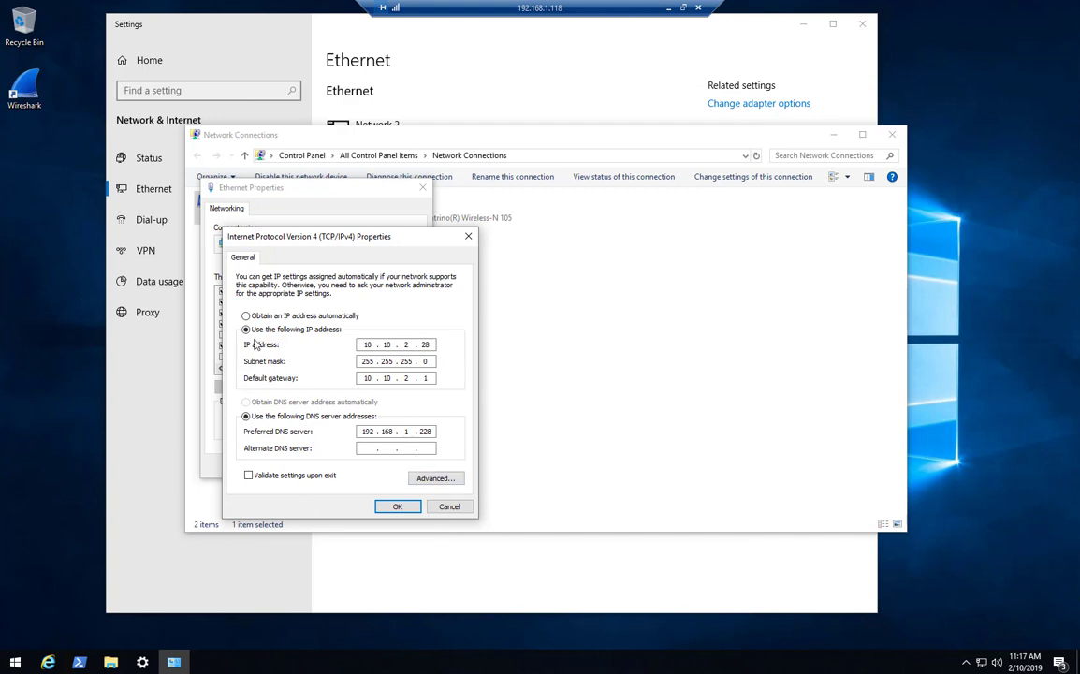
{"action": "left_click", "coordinate": [246, 315]}
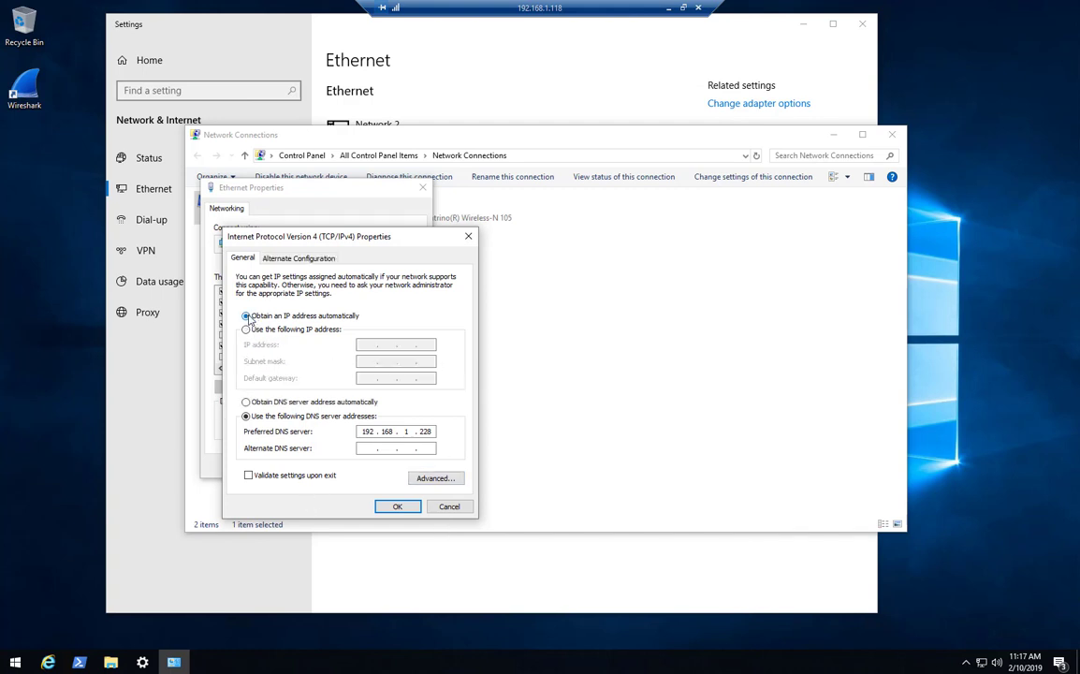
{"action": "left_click", "coordinate": [246, 401]}
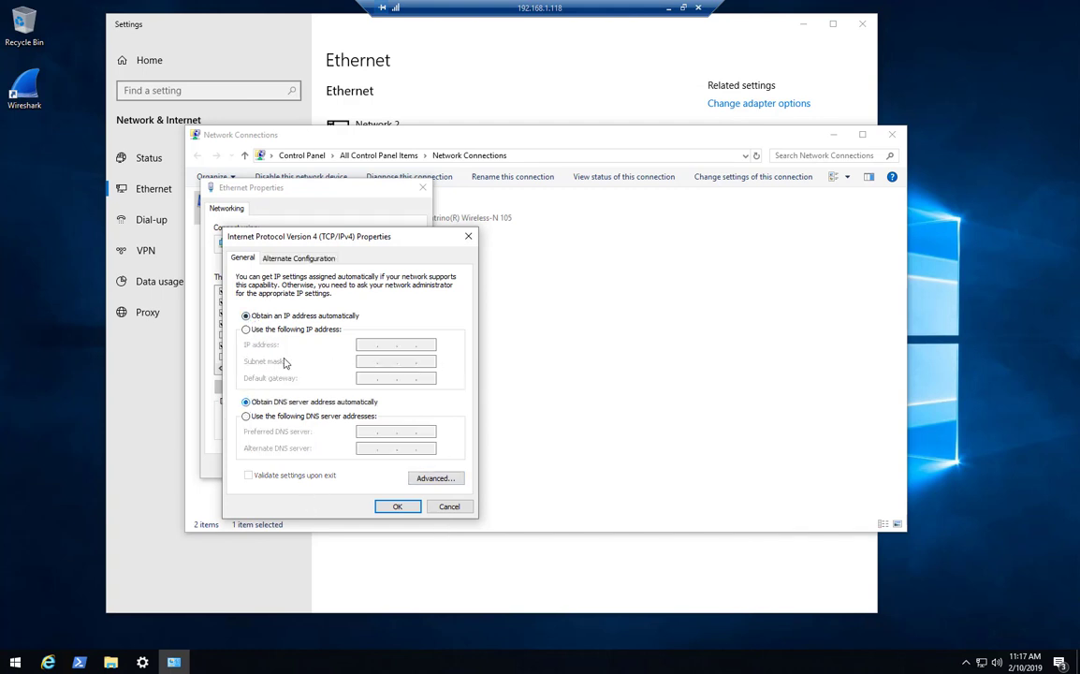
{"action": "left_click", "coordinate": [397, 506]}
{"action": "left_click", "coordinate": [362, 468]}
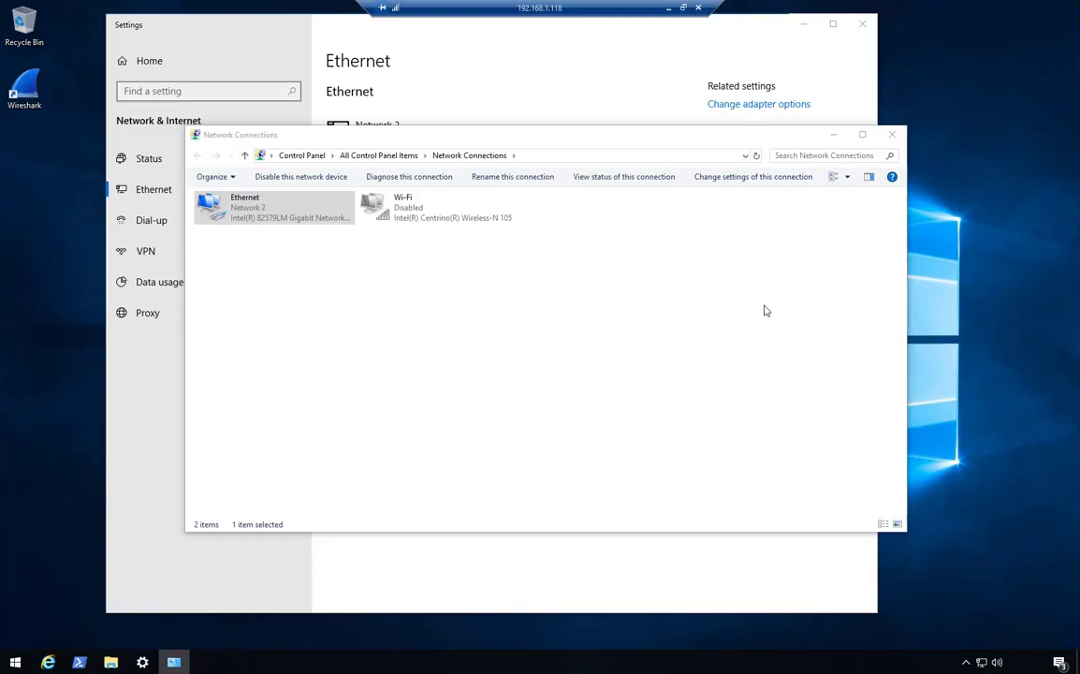
{"action": "left_click", "coordinate": [893, 137]}
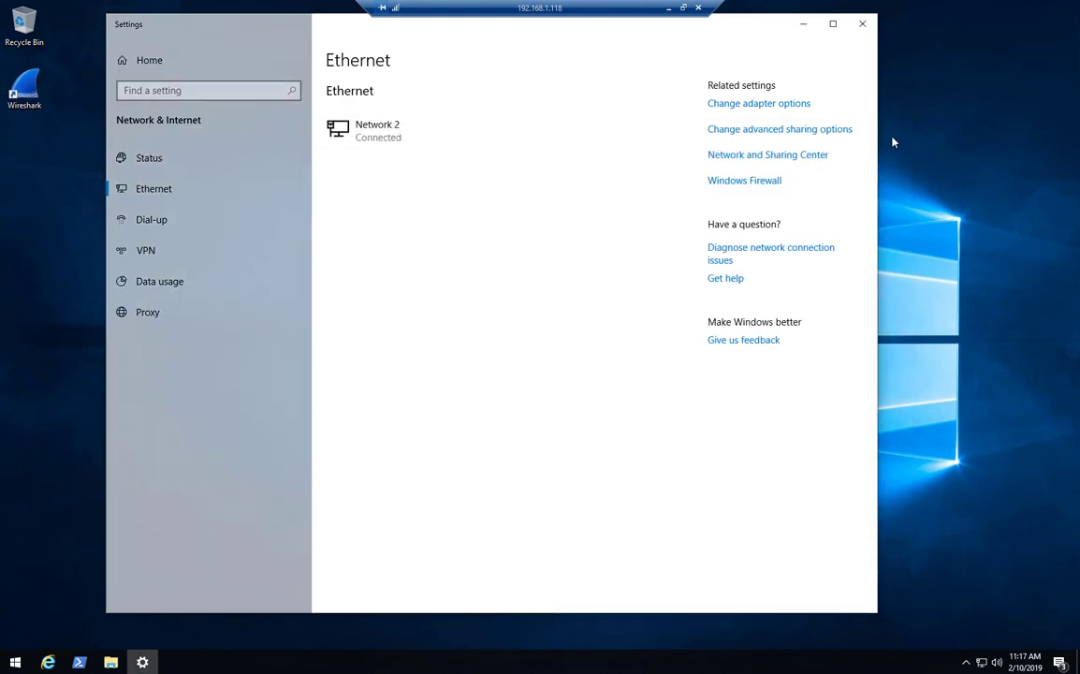
{"action": "left_click", "coordinate": [863, 24]}
Step: Run ipconfig /all again in PowerShell to check the adapter's DHCP configuration
{"action": "left_click", "coordinate": [80, 661]}
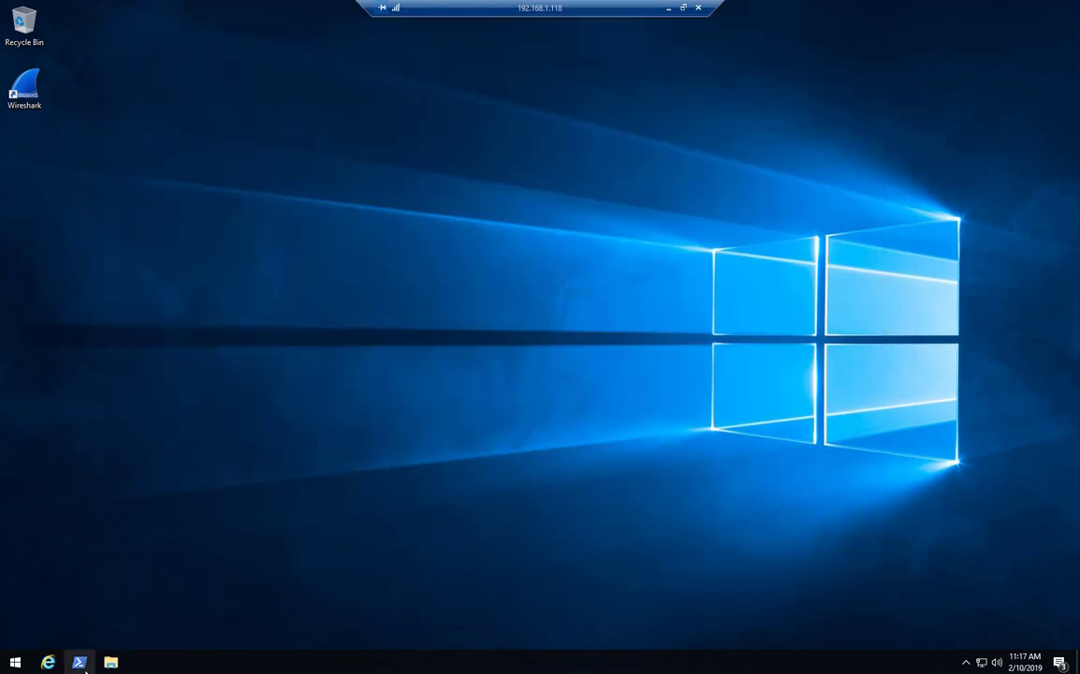
{"action": "key", "text": "Up"}
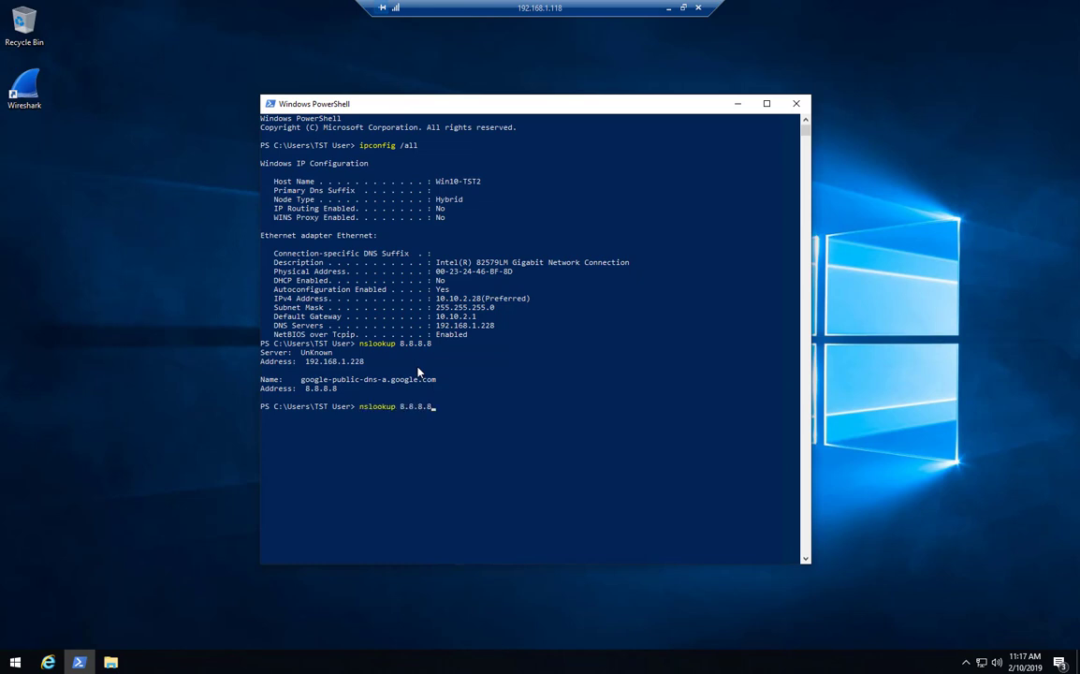
{"action": "key", "text": "Up"}
{"action": "key", "text": "Return"}
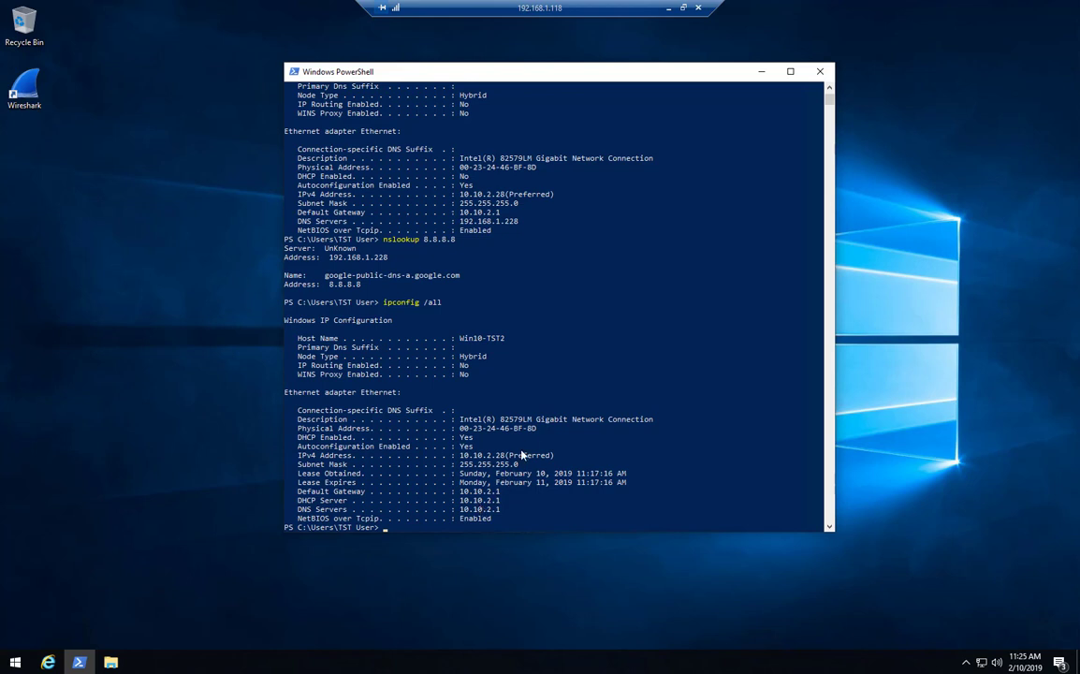
Step: Minimize the remote session and review the YouTube_Drawing_DNS.pdf network diagram in Acrobat Reader
{"action": "left_click", "coordinate": [668, 9]}
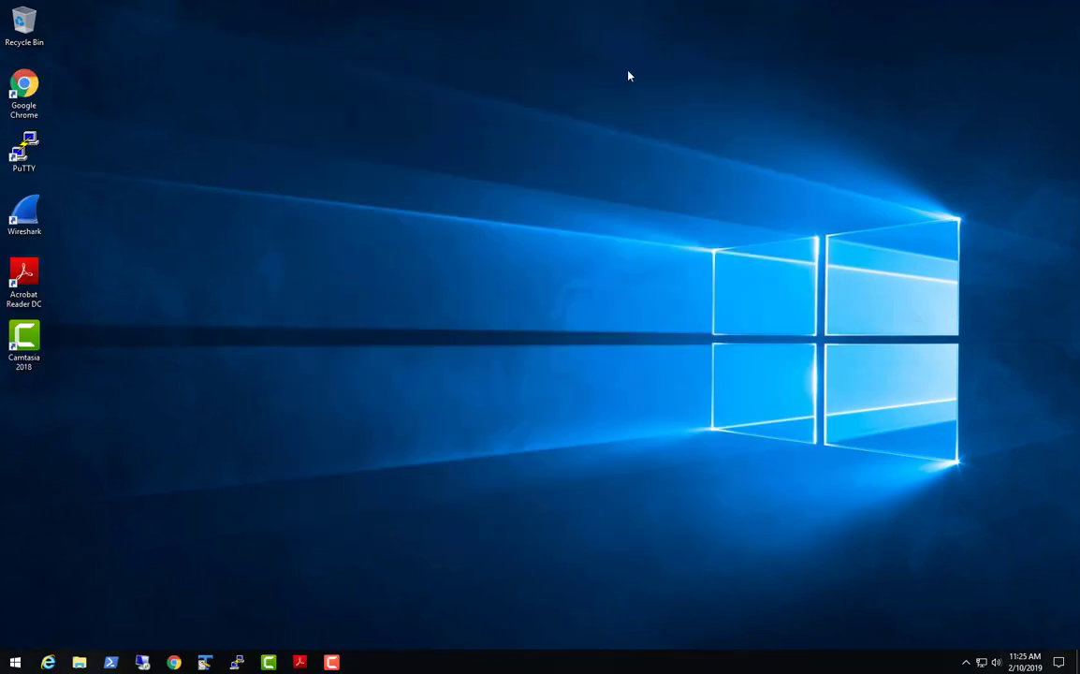
{"action": "left_click", "coordinate": [299, 661]}
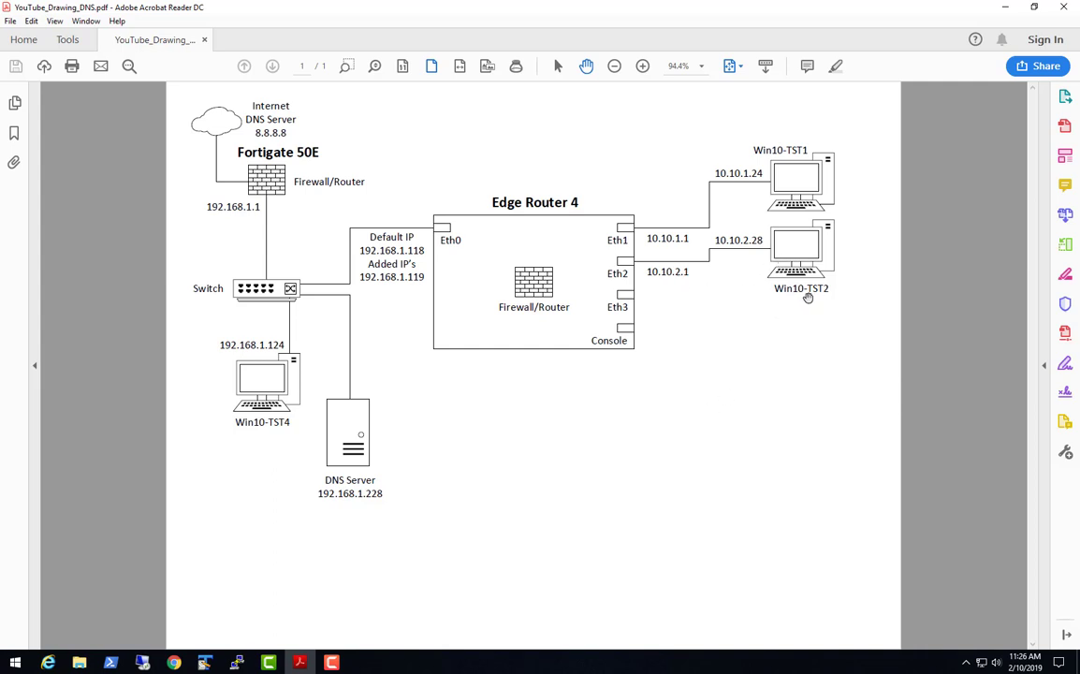
{"action": "left_click", "coordinate": [1000, 11]}
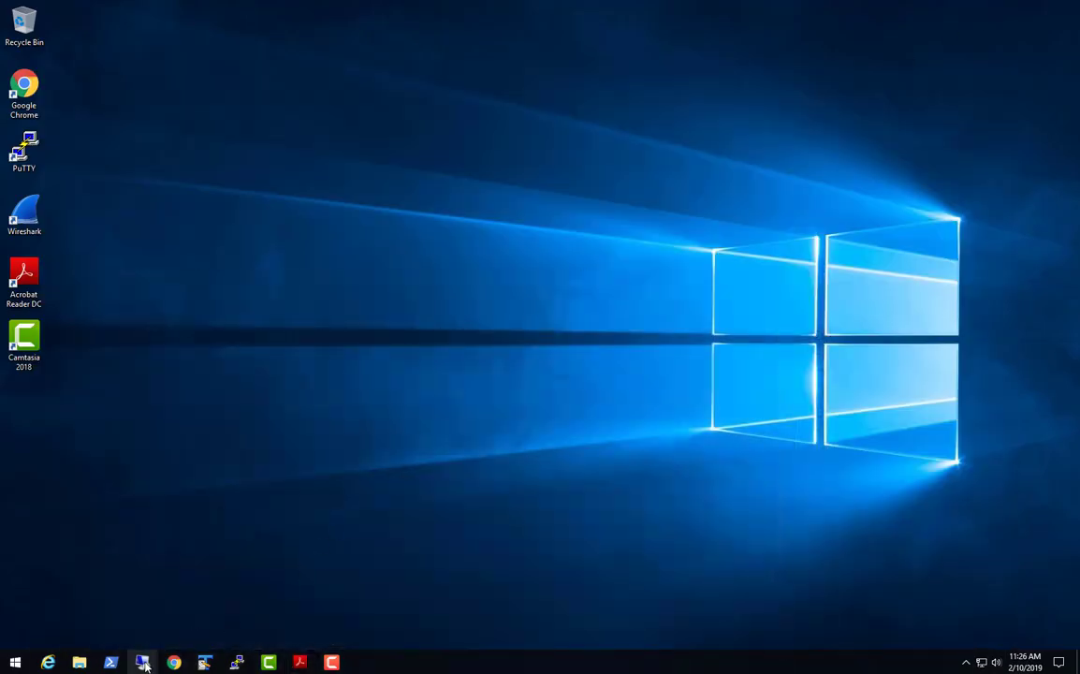
Step: Return to the 192.168.1.118 remote session and rerun nslookup 8.8.8.8 in PowerShell to test name resolution
{"action": "mouse_move", "coordinate": [145, 665]}
{"action": "left_click", "coordinate": [75, 599]}
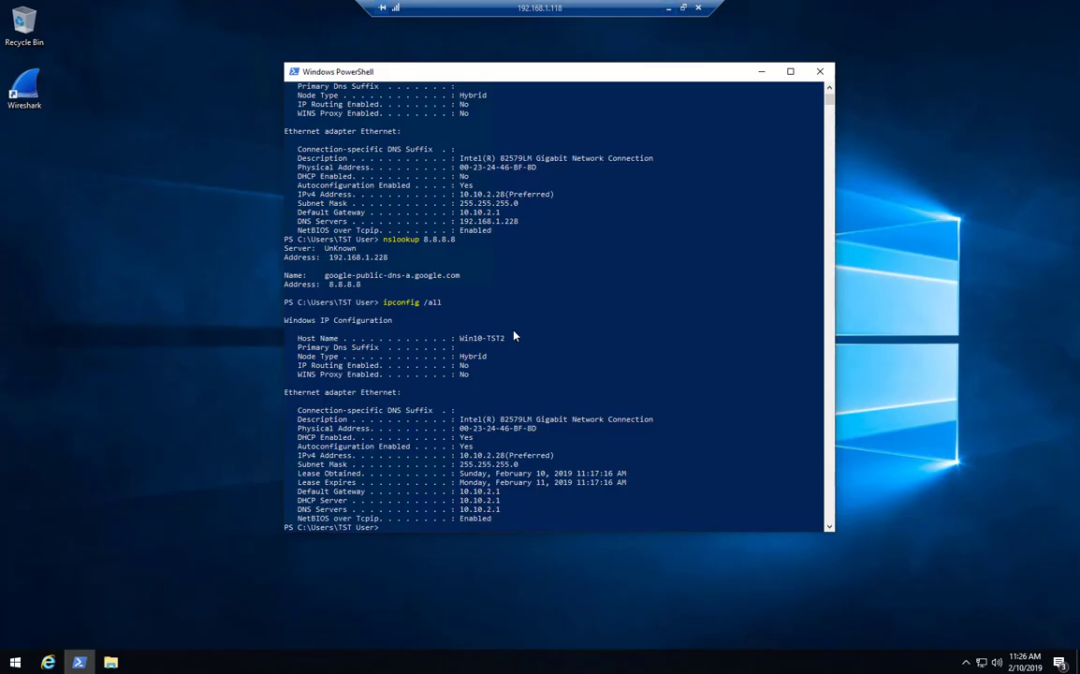
{"action": "key", "text": "Up"}
{"action": "key", "text": "Up"}
{"action": "key", "text": "Return"}
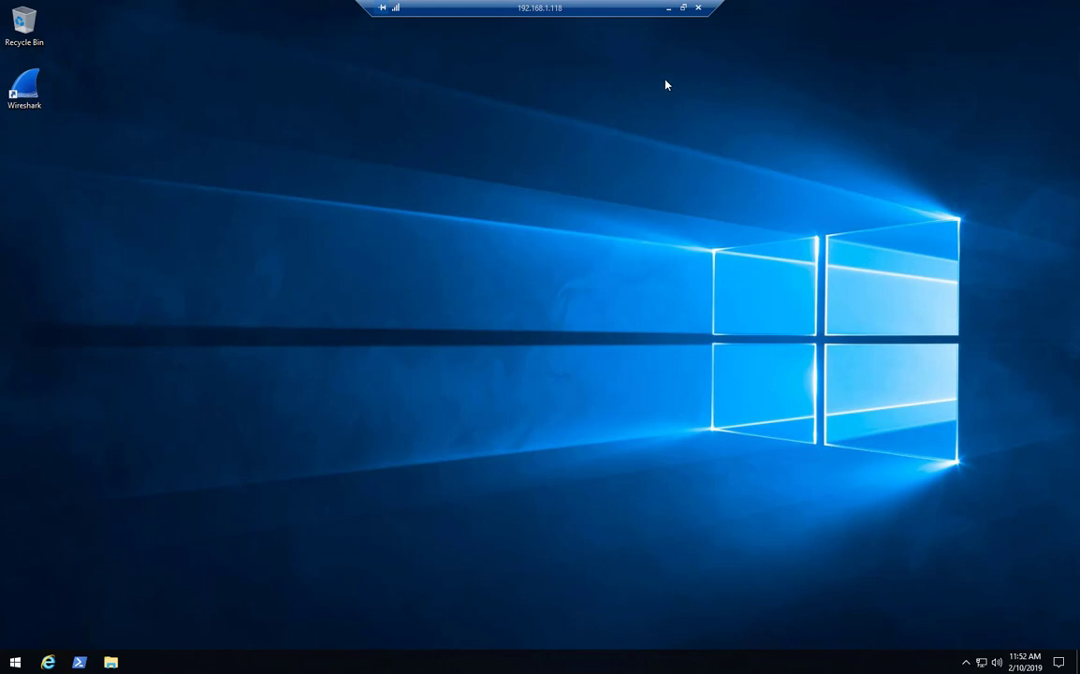
Step: Leave the remote session and examine how the DNS servers, Edge Router 4 and Win10-TST2 connect in Acrobat Reader's network diagram
{"action": "left_click", "coordinate": [668, 7]}
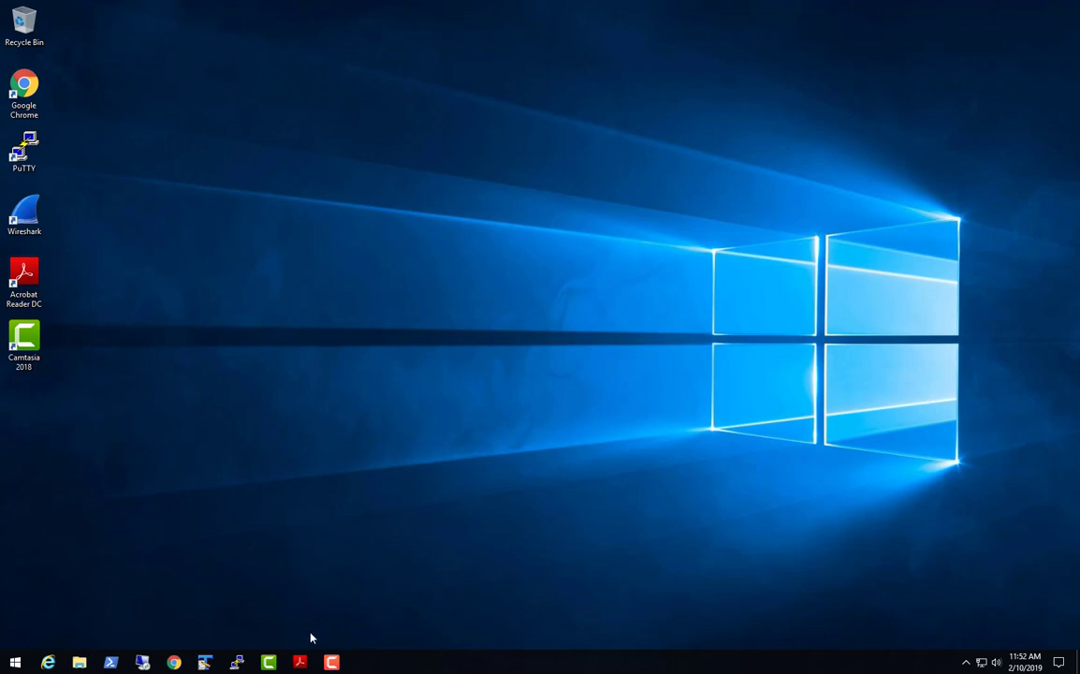
{"action": "left_click", "coordinate": [298, 663]}
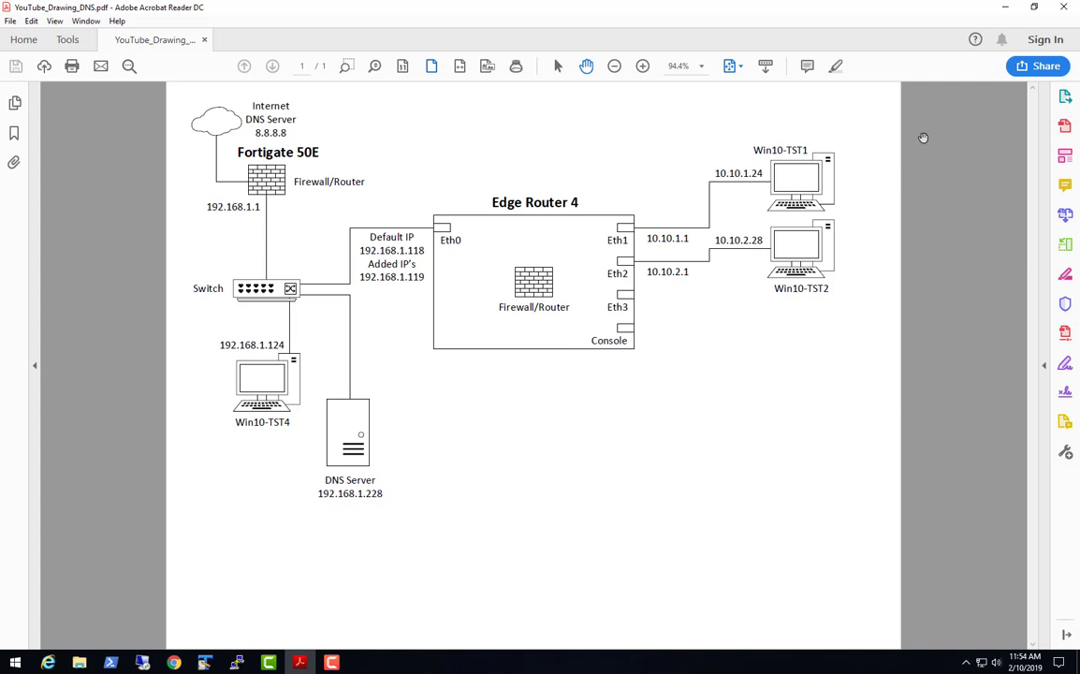
{"action": "left_click", "coordinate": [1002, 7]}
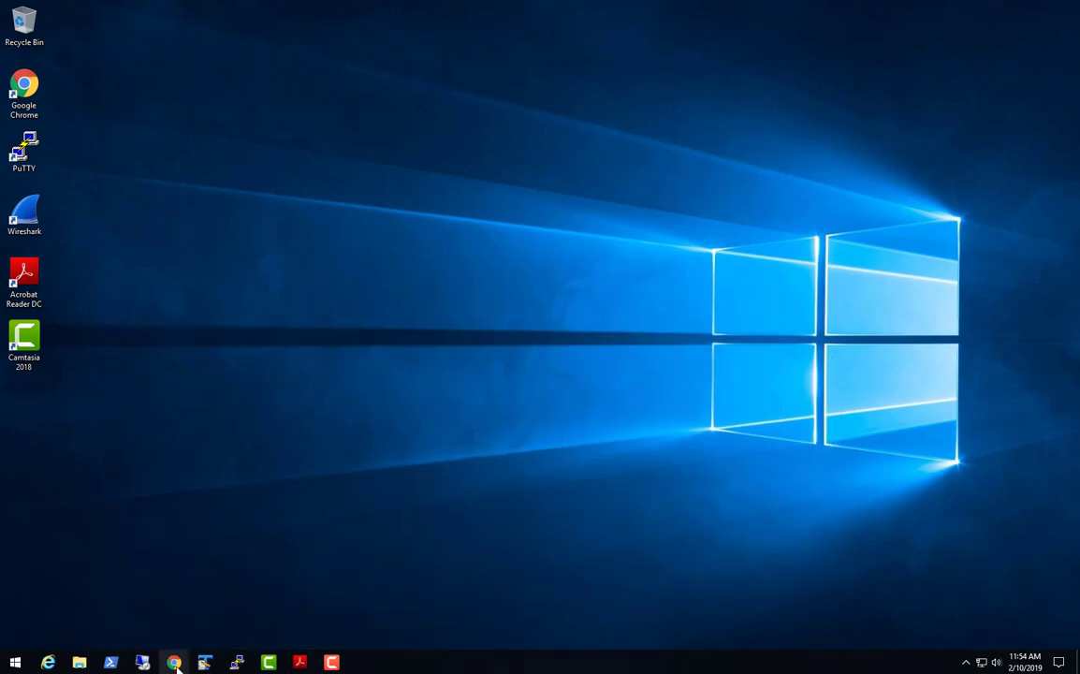
Step: Switch to the EdgeRouter web interface in Chrome and open the DNS forwarding settings of its services
{"action": "mouse_move", "coordinate": [174, 666]}
{"action": "left_click", "coordinate": [140, 561]}
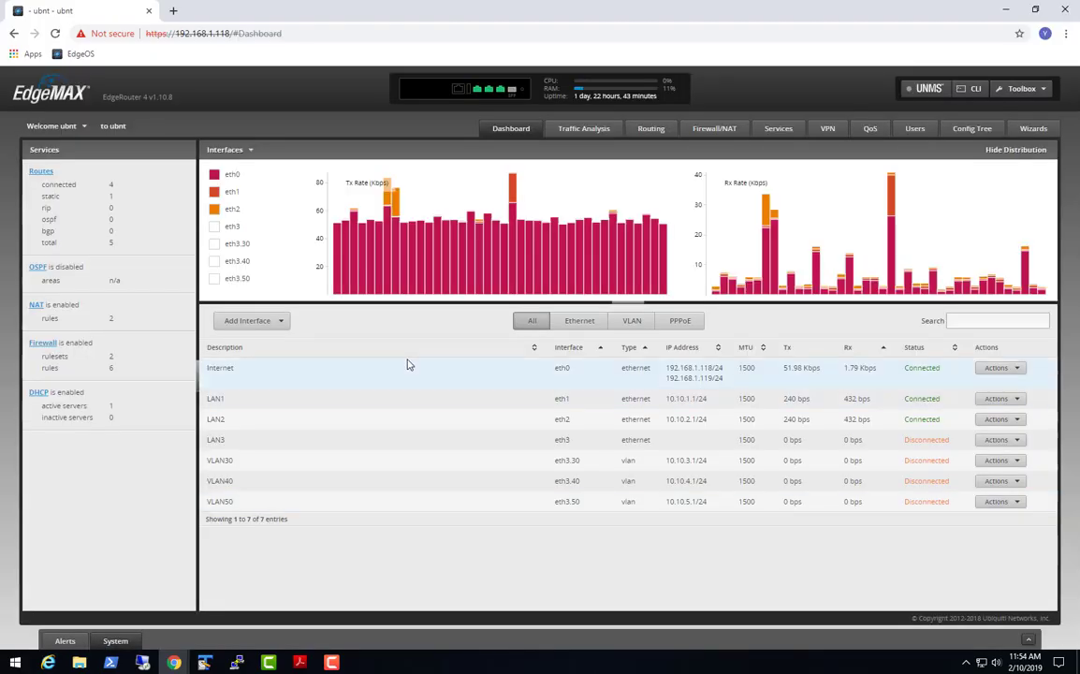
{"action": "mouse_move", "coordinate": [795, 183]}
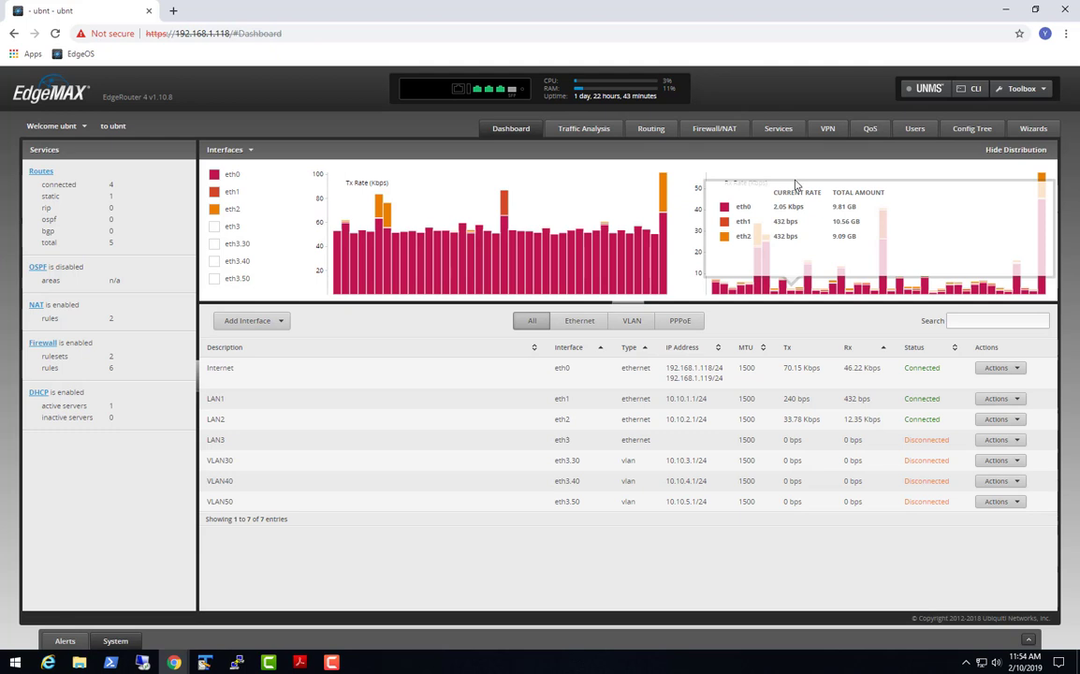
{"action": "left_click", "coordinate": [779, 132]}
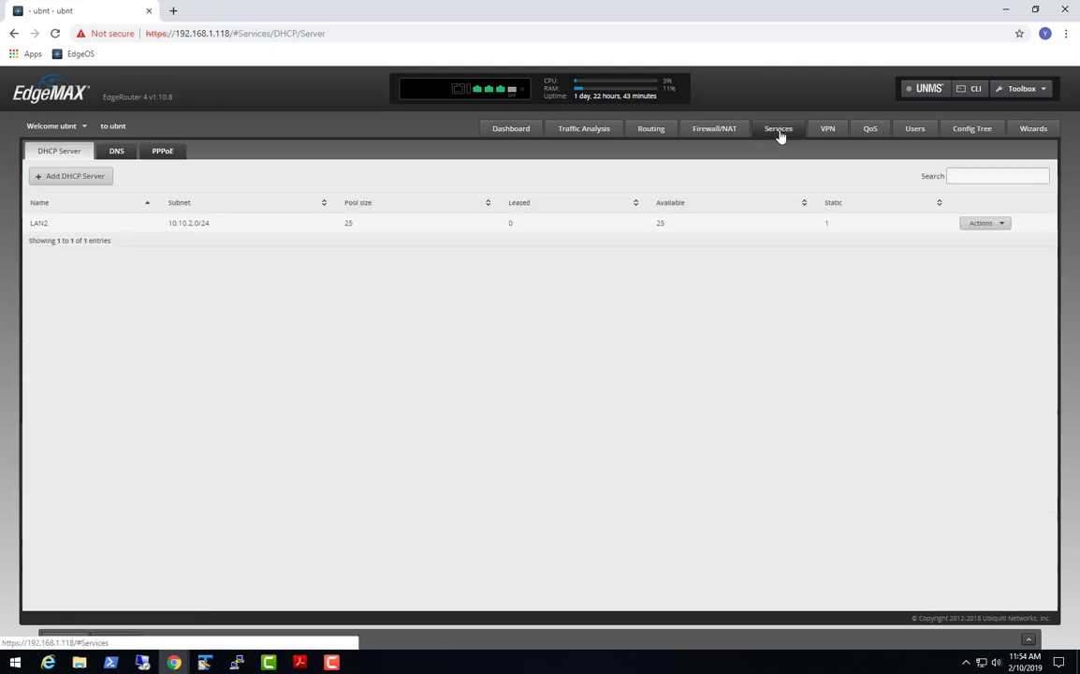
{"action": "left_click", "coordinate": [116, 152]}
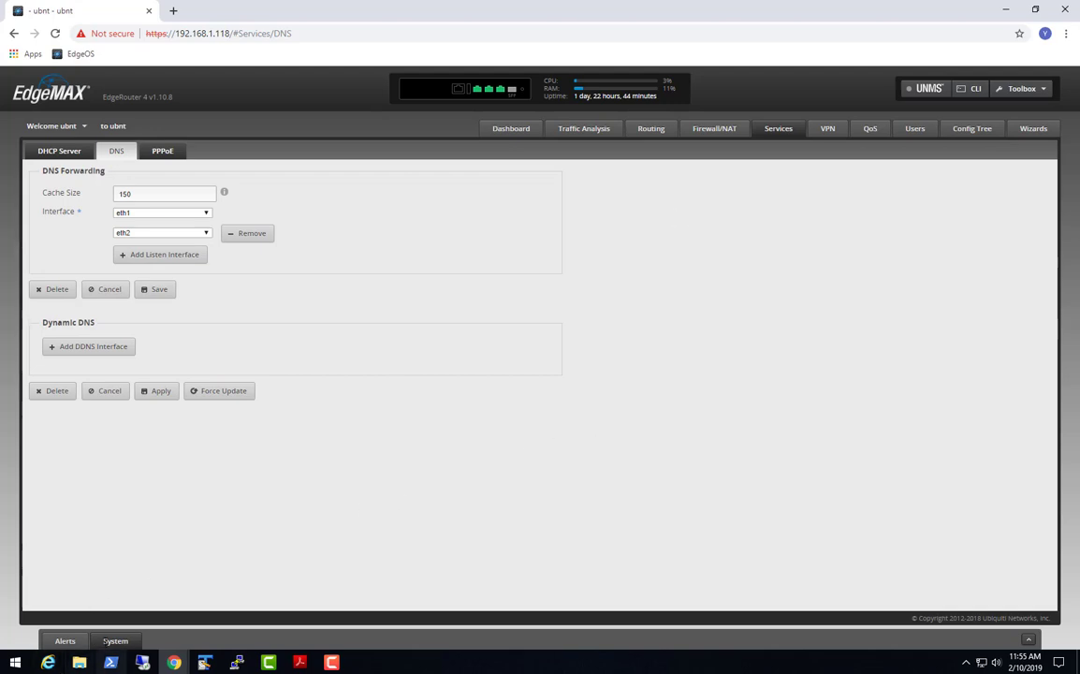
Step: Open the router's system settings and set the system name server to 192.168.1.228
{"action": "left_click", "coordinate": [114, 640]}
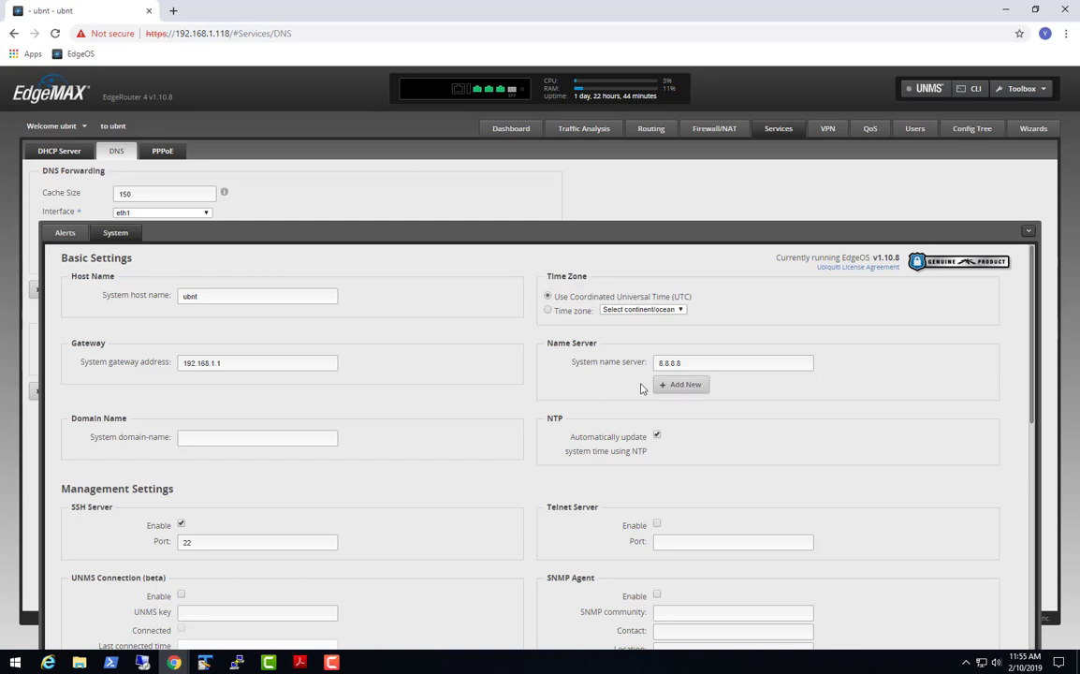
{"action": "double_click", "coordinate": [690, 361]}
{"action": "type", "text": "19"}
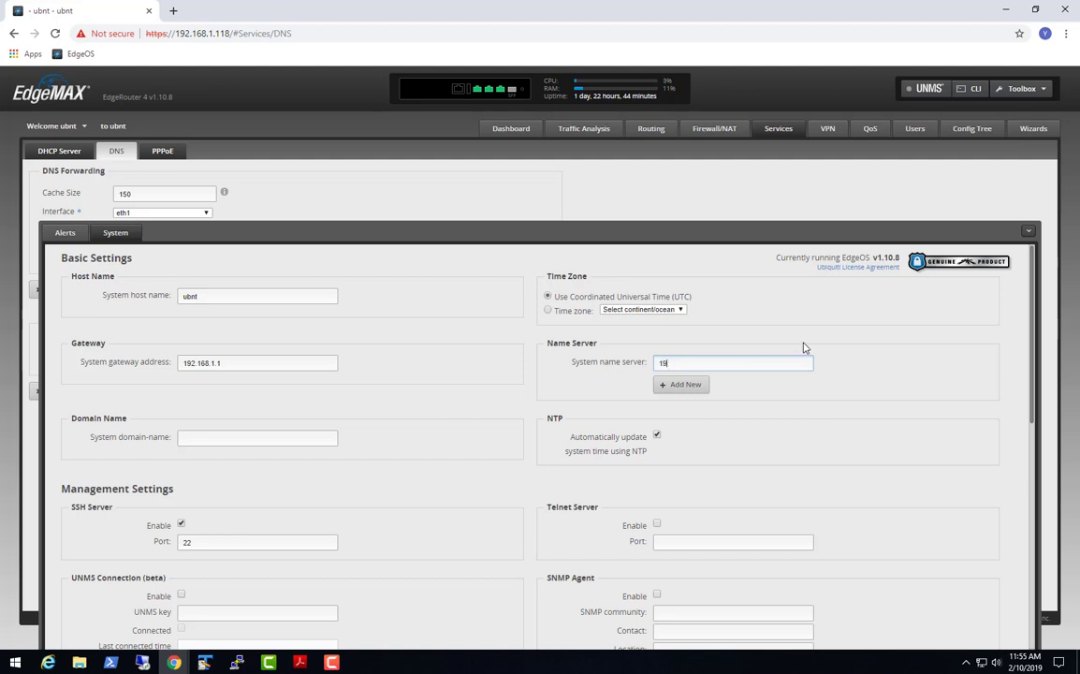
{"action": "type", "text": "2.168.1.228"}
Step: Add 8.8.8.8 as a second system name server, then save and close the system settings
{"action": "left_click", "coordinate": [693, 384]}
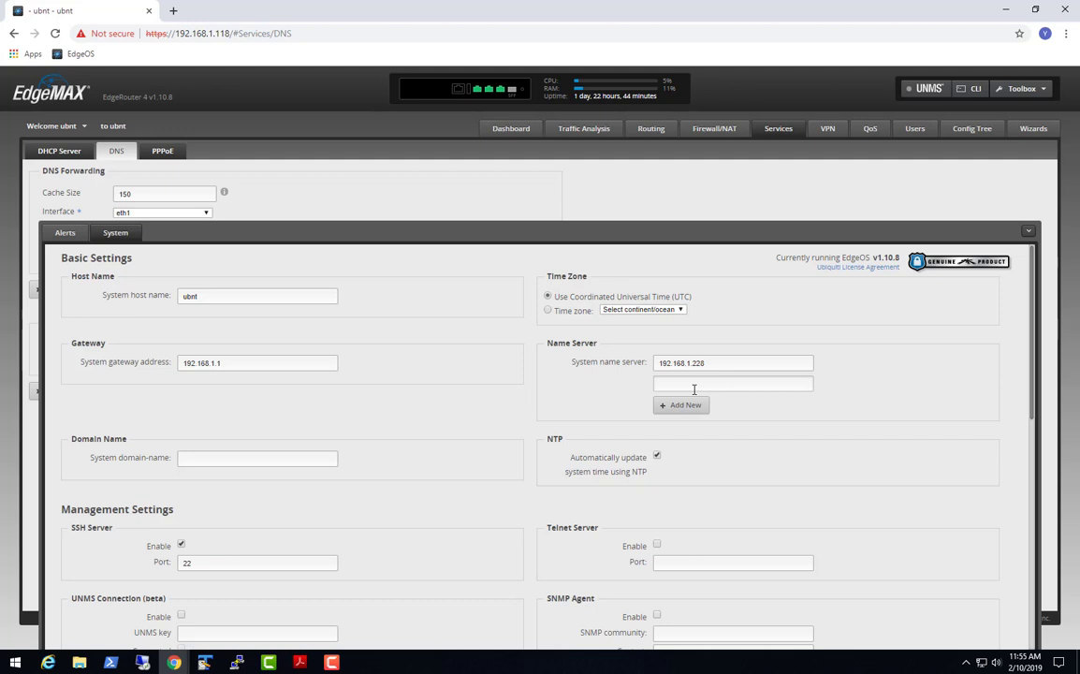
{"action": "left_click", "coordinate": [708, 382]}
{"action": "type", "text": "8.8.8.8"}
{"action": "scroll", "coordinate": [904, 354], "scroll_direction": "down", "scroll_amount": 6}
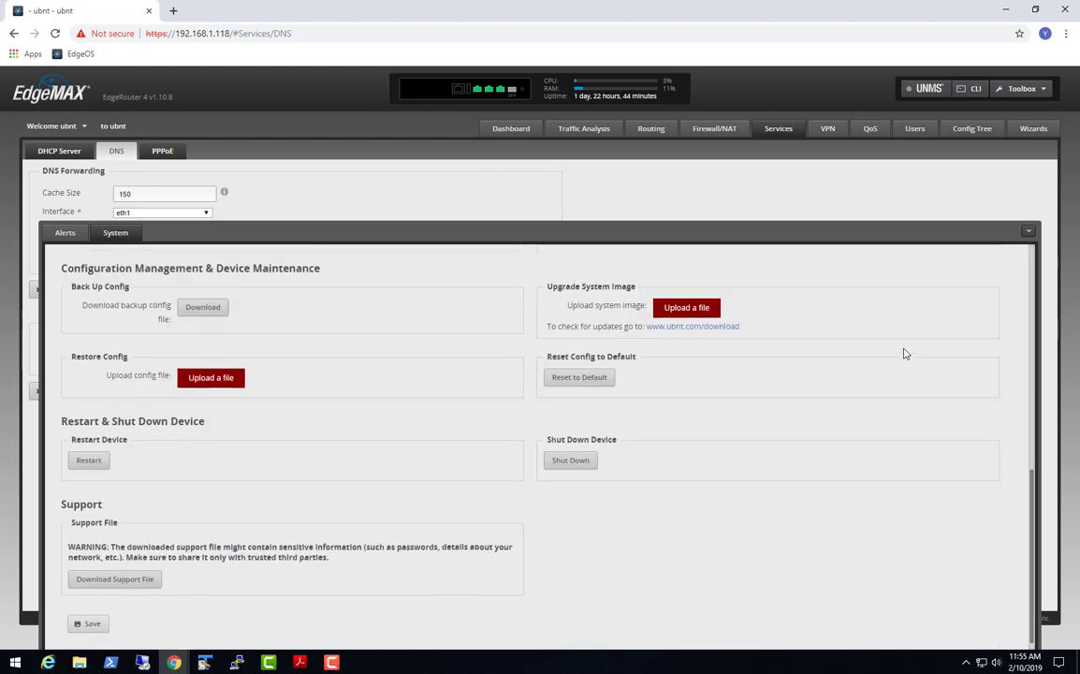
{"action": "left_click", "coordinate": [85, 626]}
{"action": "left_click", "coordinate": [1029, 232]}
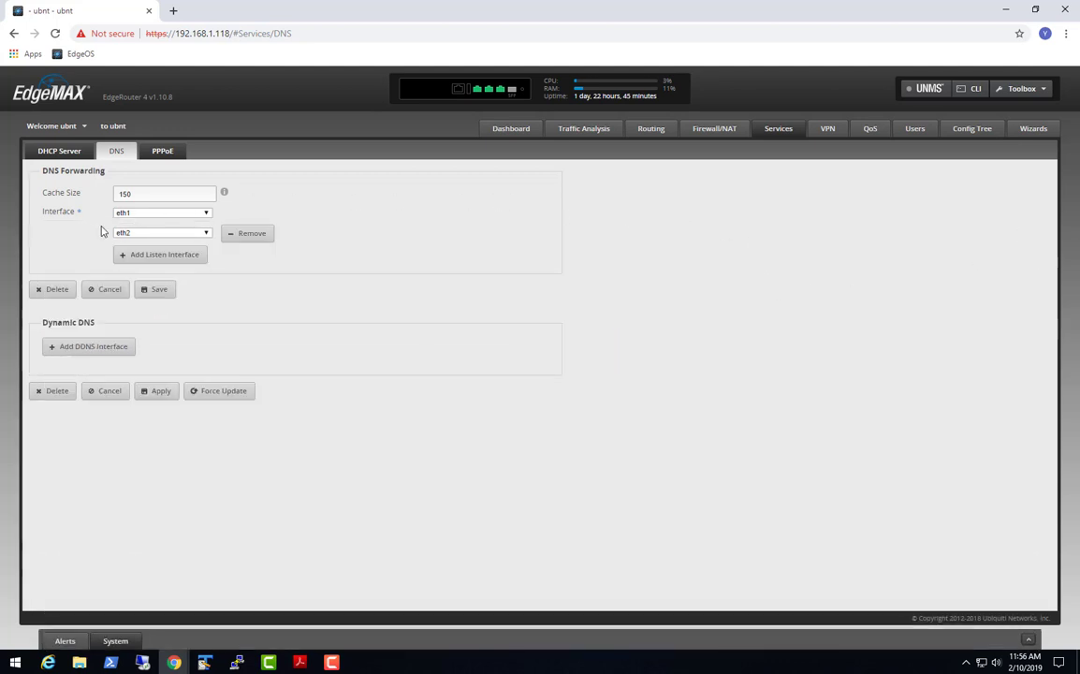
Step: Open the router's DHCP server list containing LAN2
{"action": "left_click", "coordinate": [65, 155]}
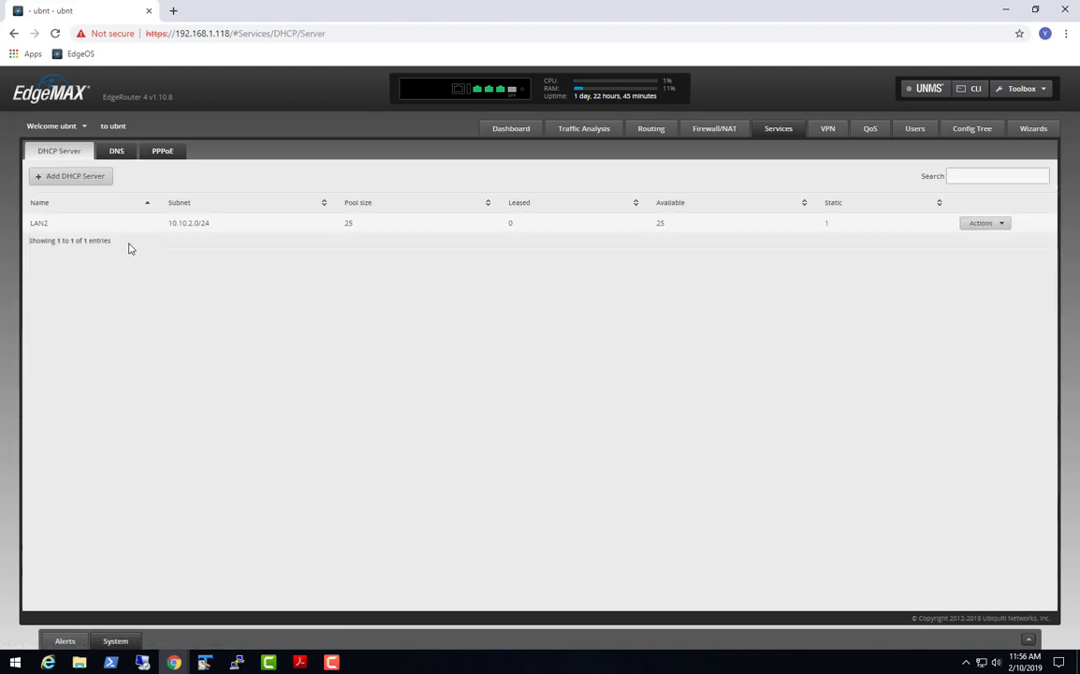